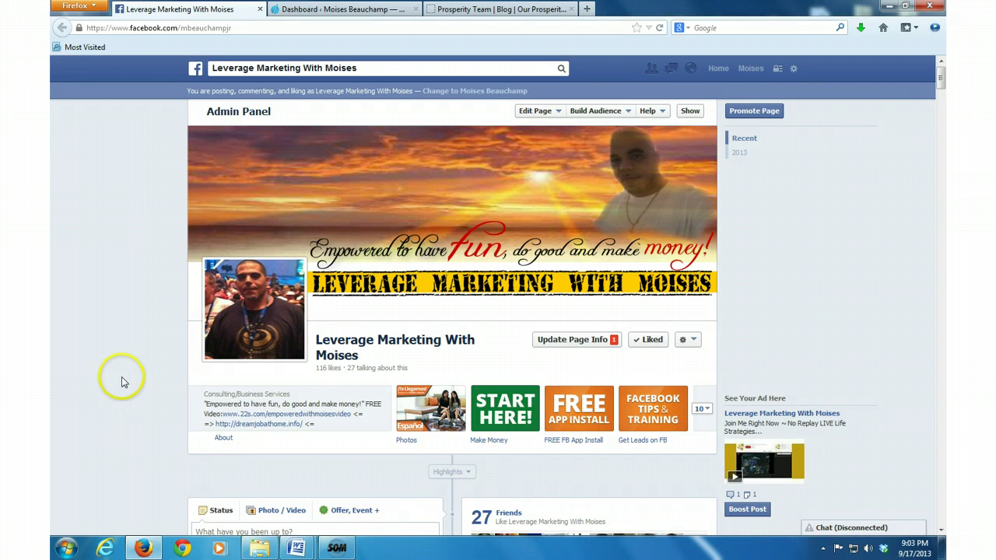
Step: Log back into the WordPress blog admin and start a blank Add New post
click(340, 11)
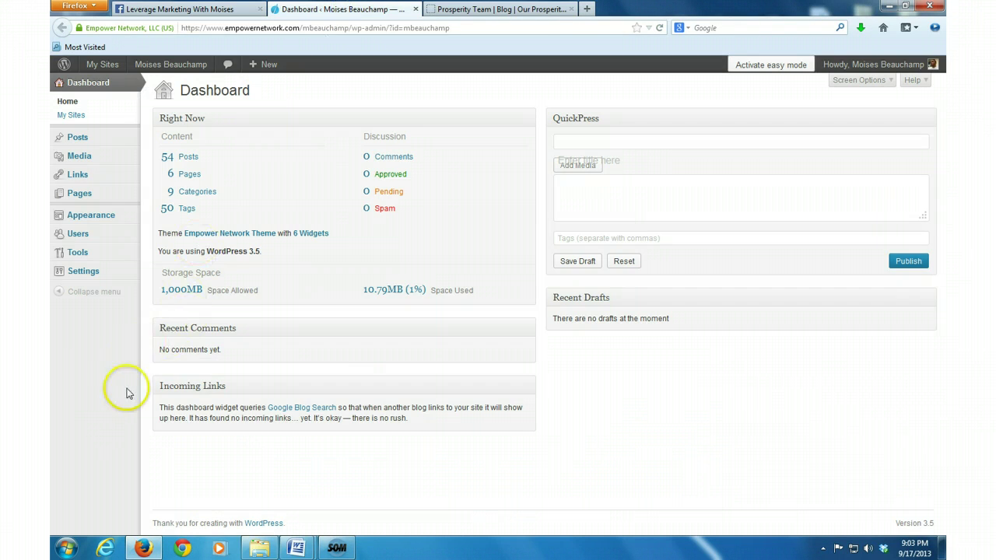
click(80, 137)
click(98, 140)
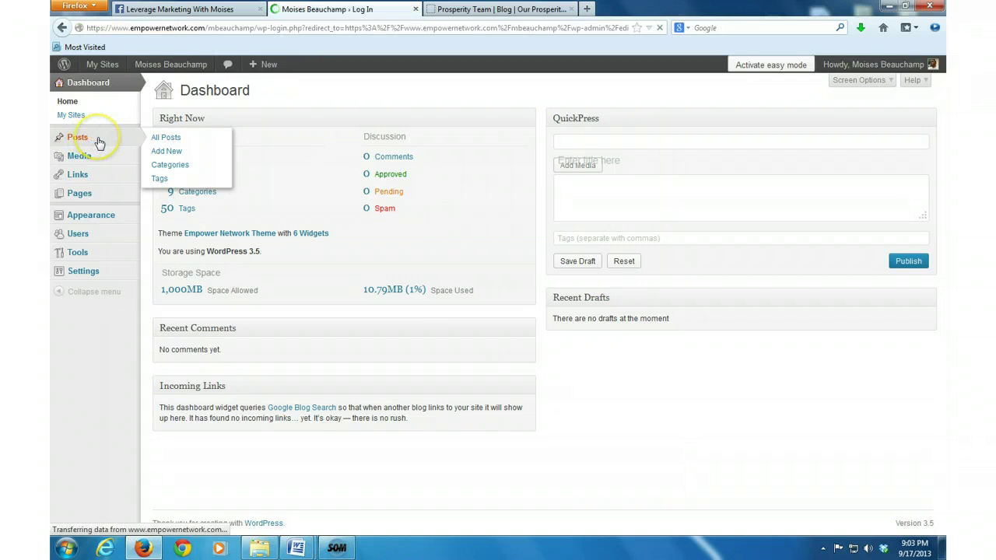
click(570, 296)
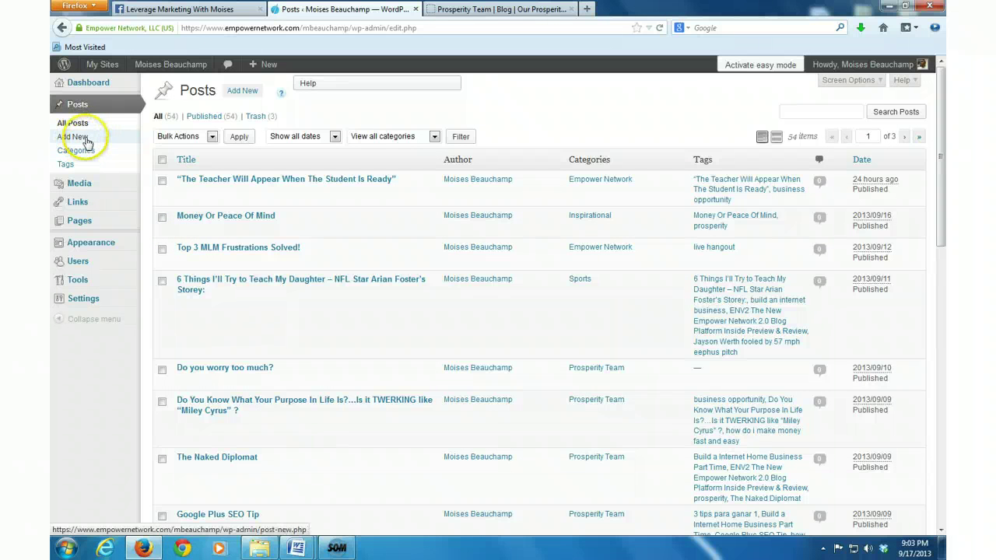
click(87, 143)
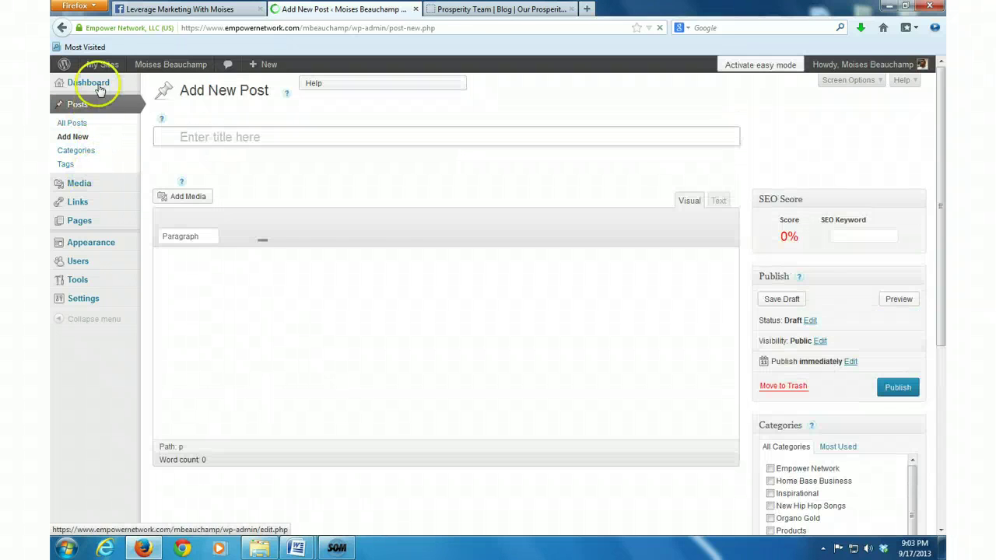
Step: Open the Prosperity Team blog's top post and copy the title 'Creating Challenges For Your Team'
click(474, 10)
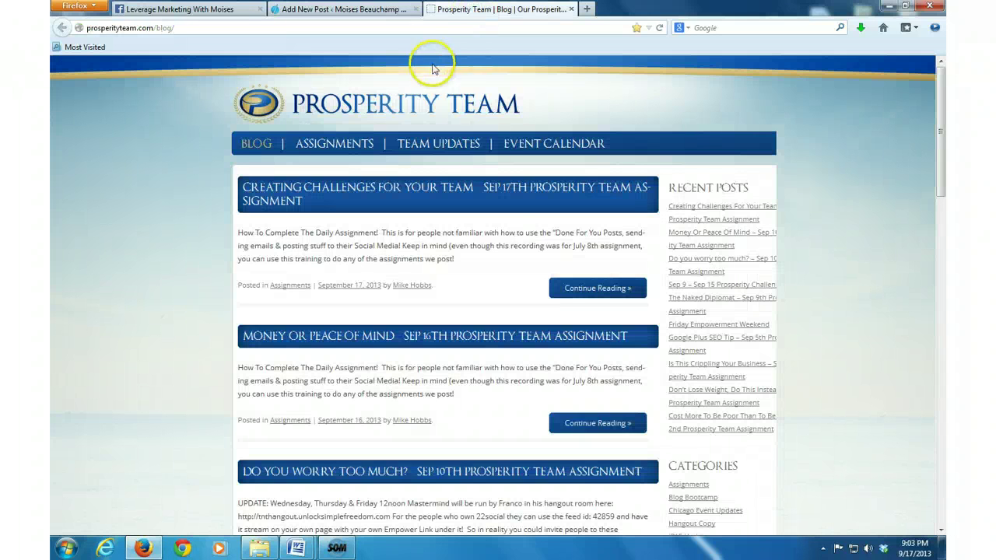
click(587, 294)
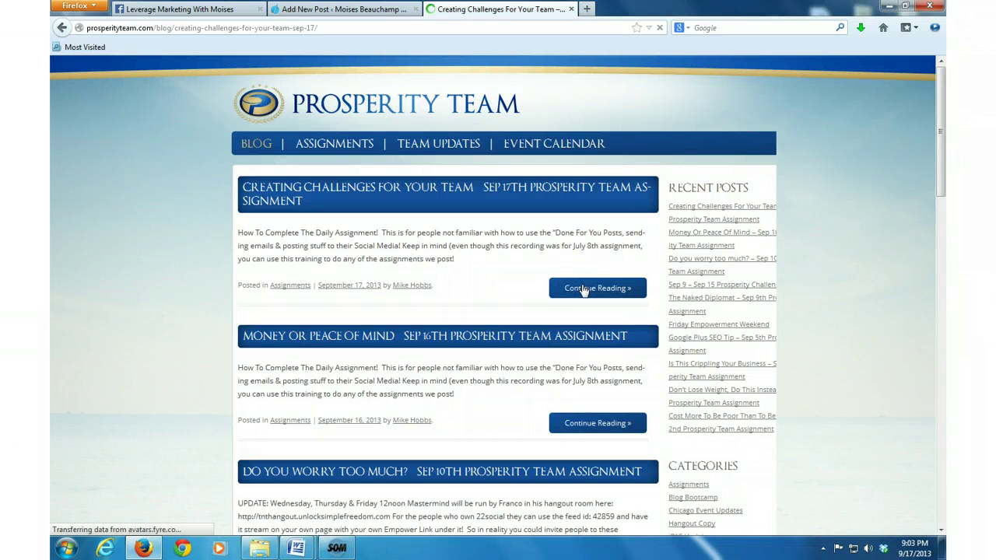
click(584, 289)
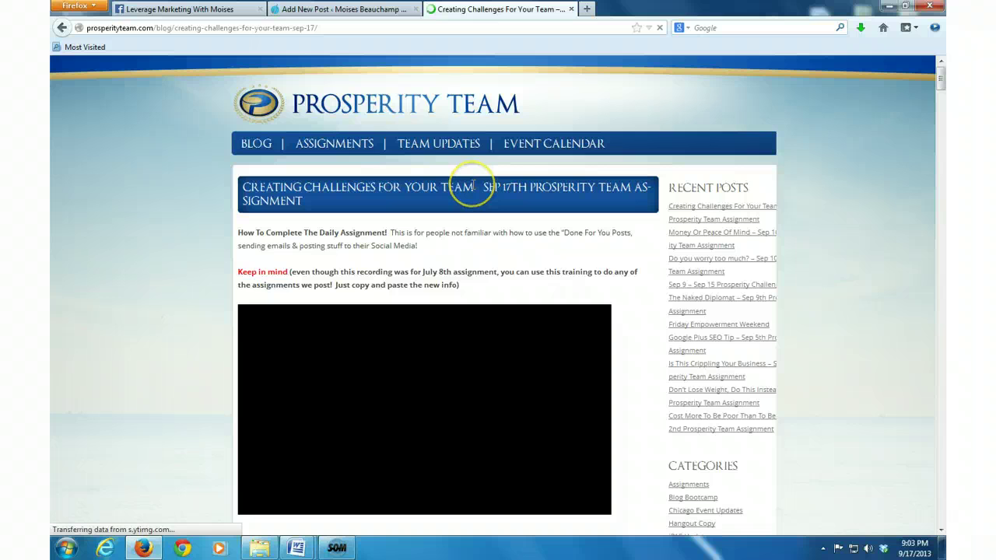
drag(475, 186, 245, 185)
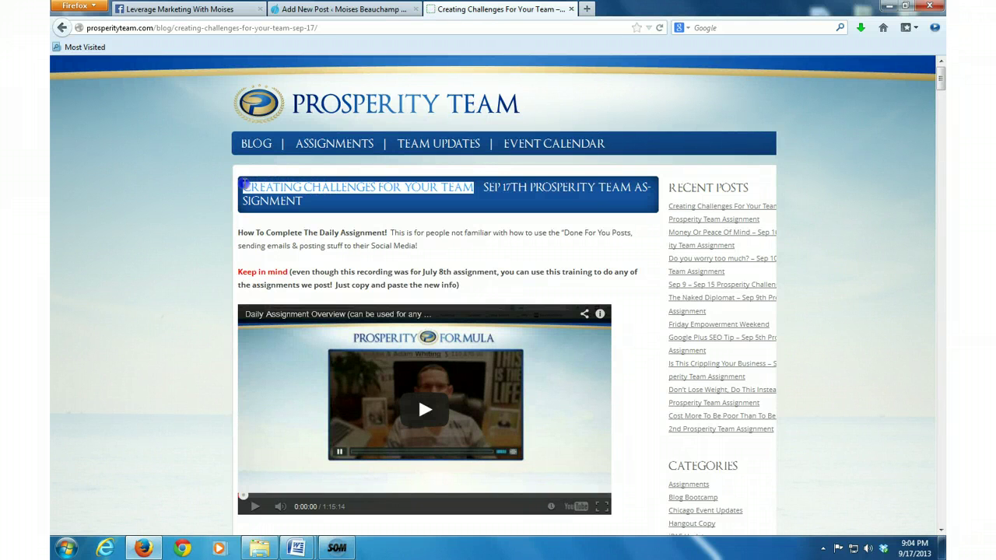
right_click(269, 194)
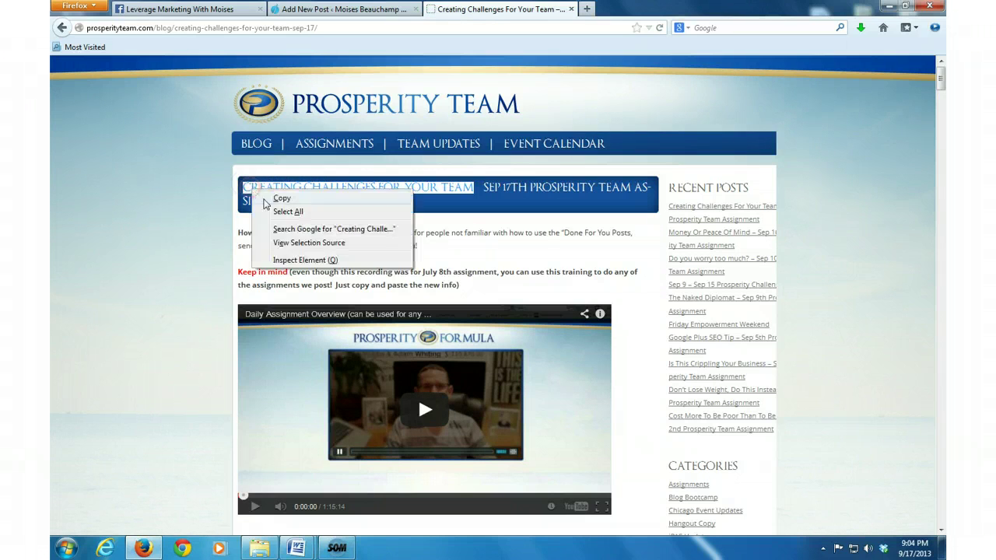
click(282, 199)
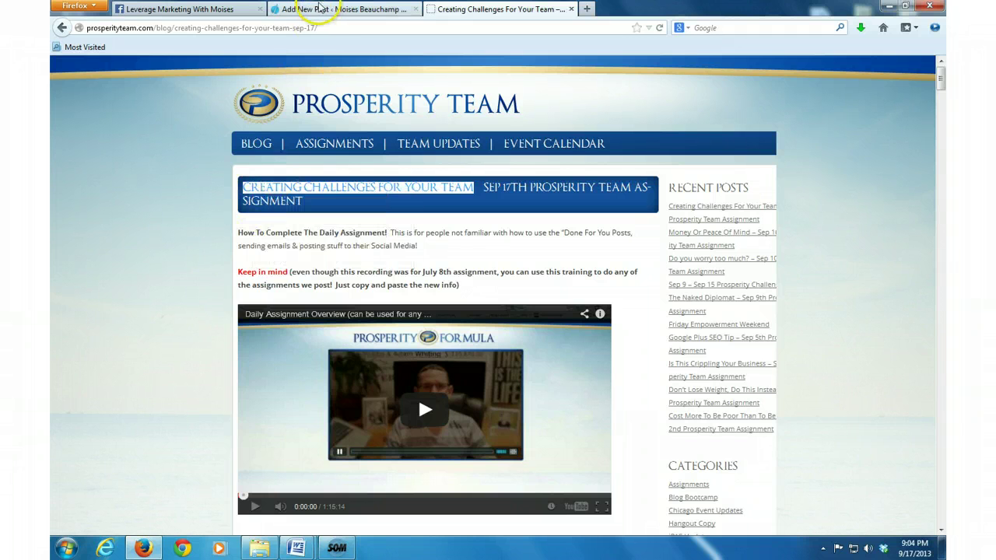
Step: Paste 'Creating Challenges For Your Team' as both post title and SEO keyword, then save the draft
click(325, 10)
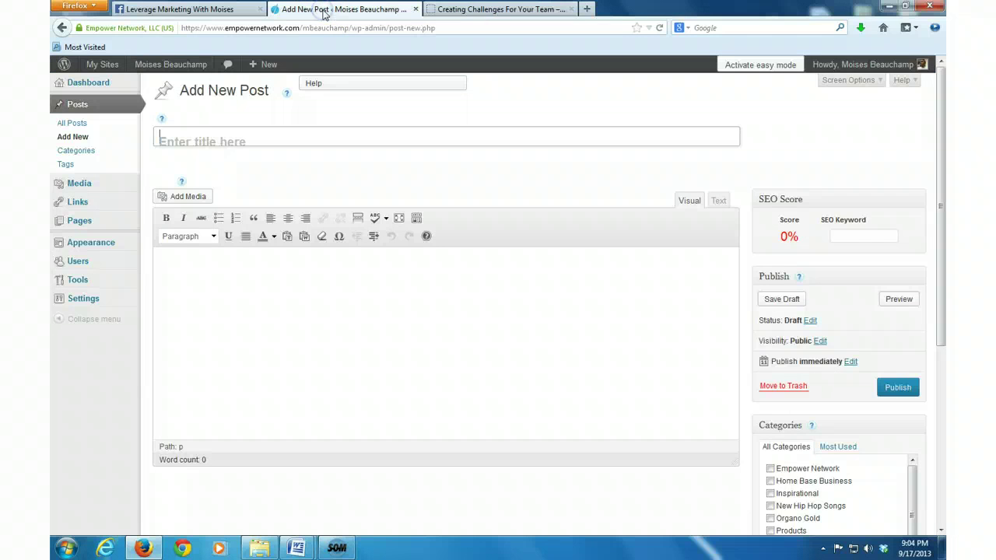
right_click(367, 138)
click(402, 194)
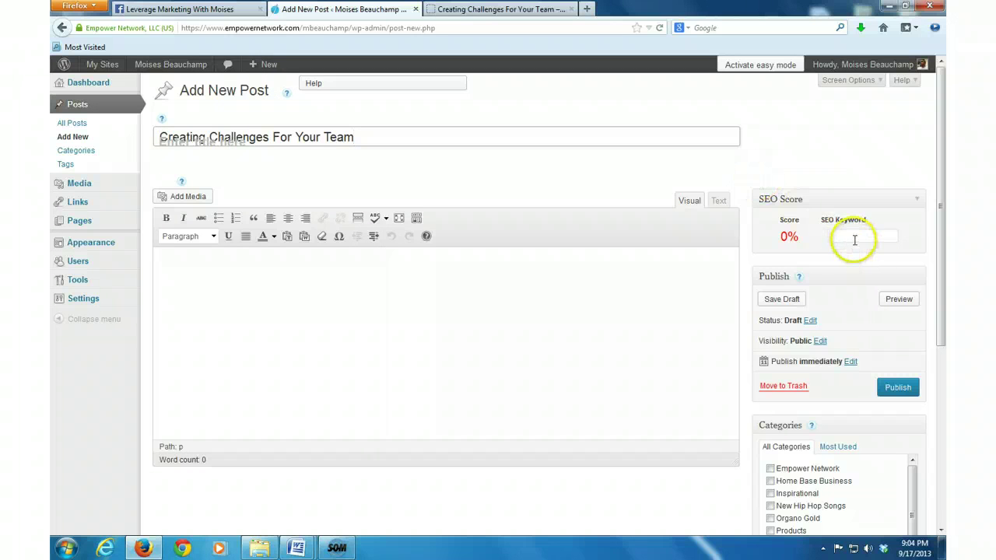
click(854, 241)
right_click(861, 239)
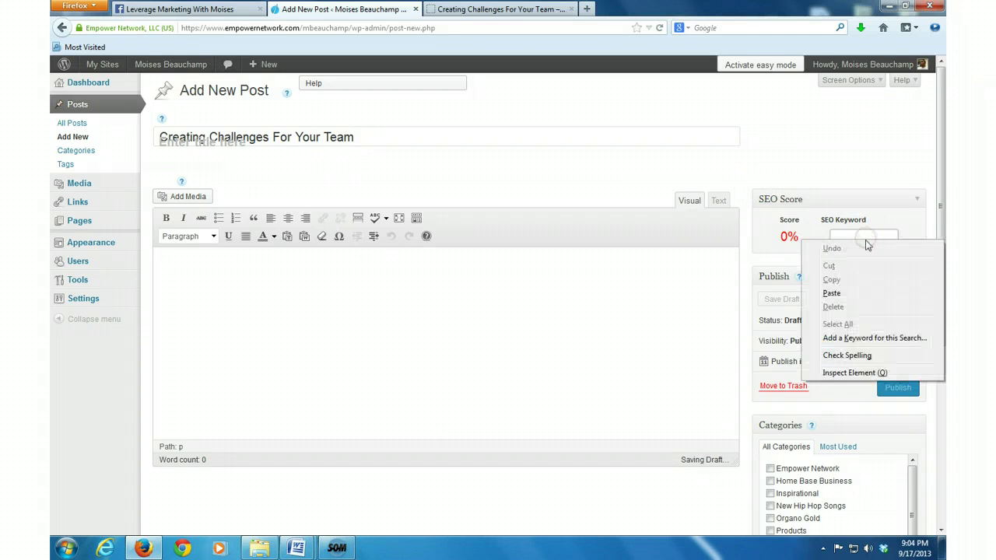
click(831, 293)
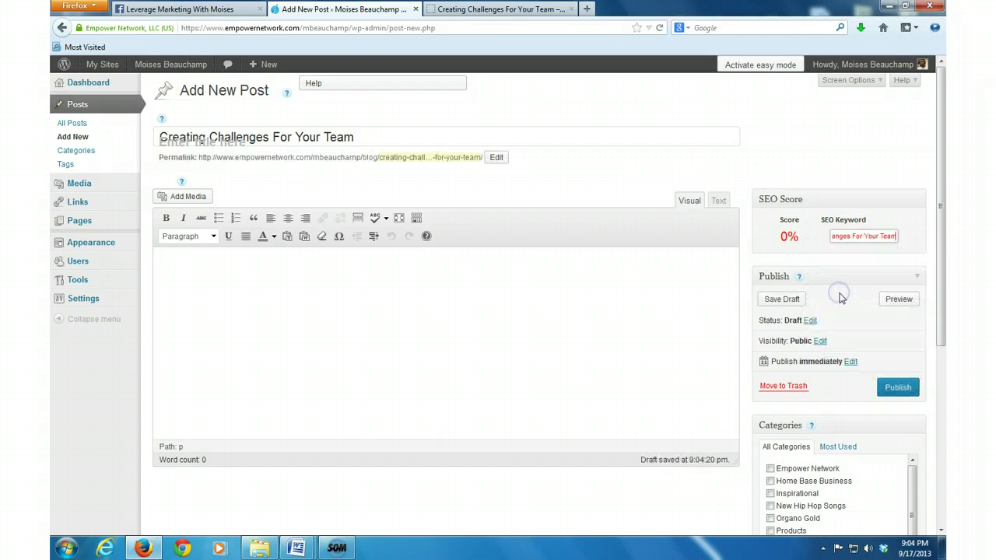
click(785, 300)
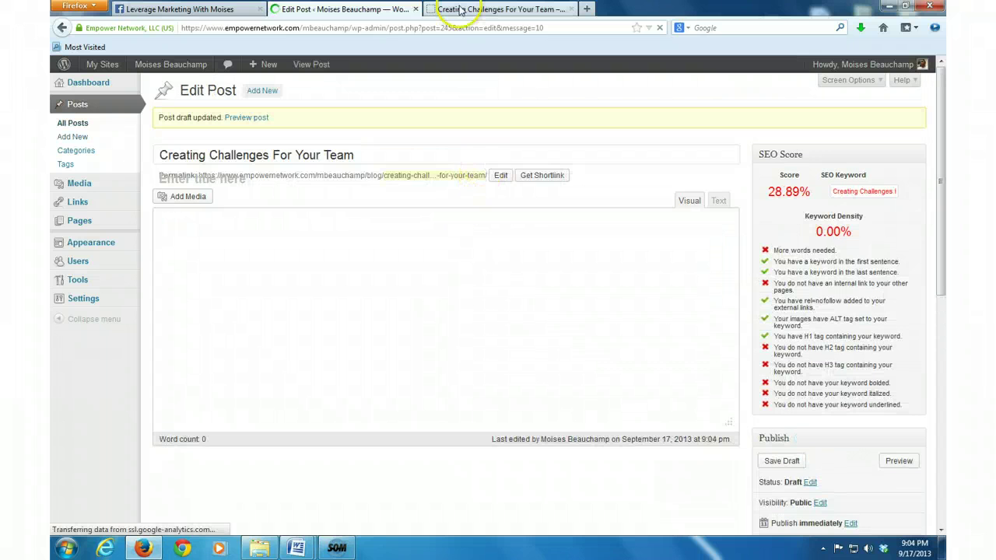
Step: Scroll down the Creating Challenges post to the body text beginning 'Why running challenges…'
click(464, 11)
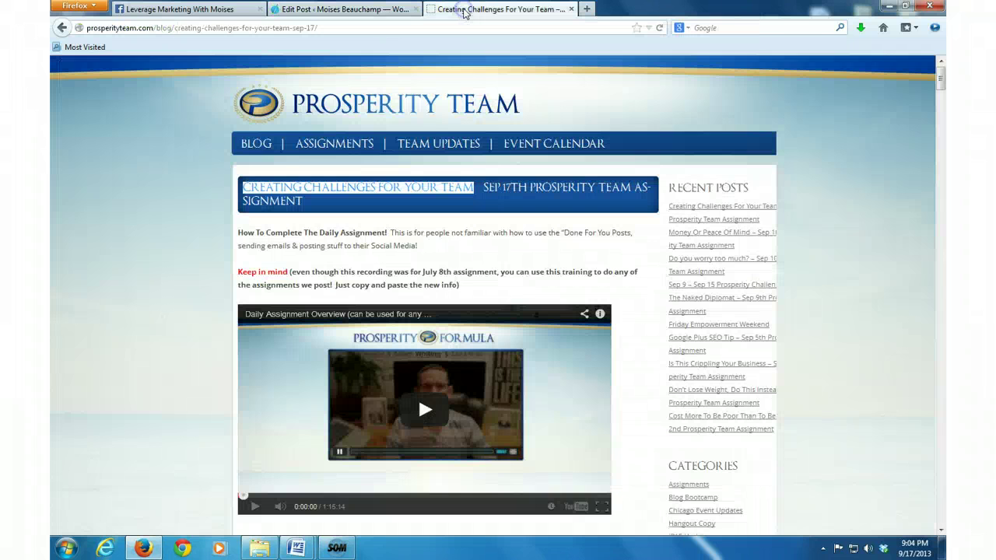
scroll(85, 253, down, 3)
scroll(91, 249, down, 5)
scroll(110, 239, down, 4)
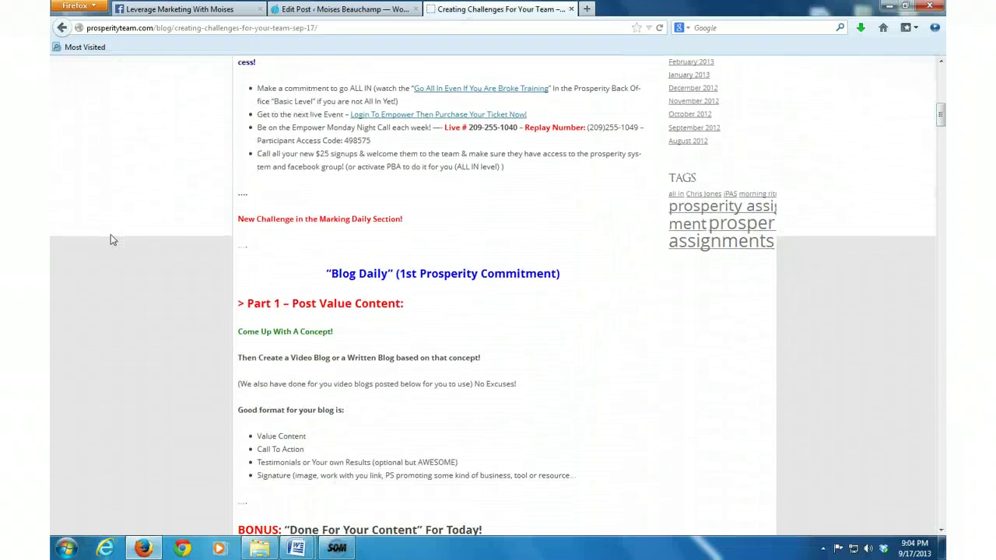
scroll(110, 241, down, 1)
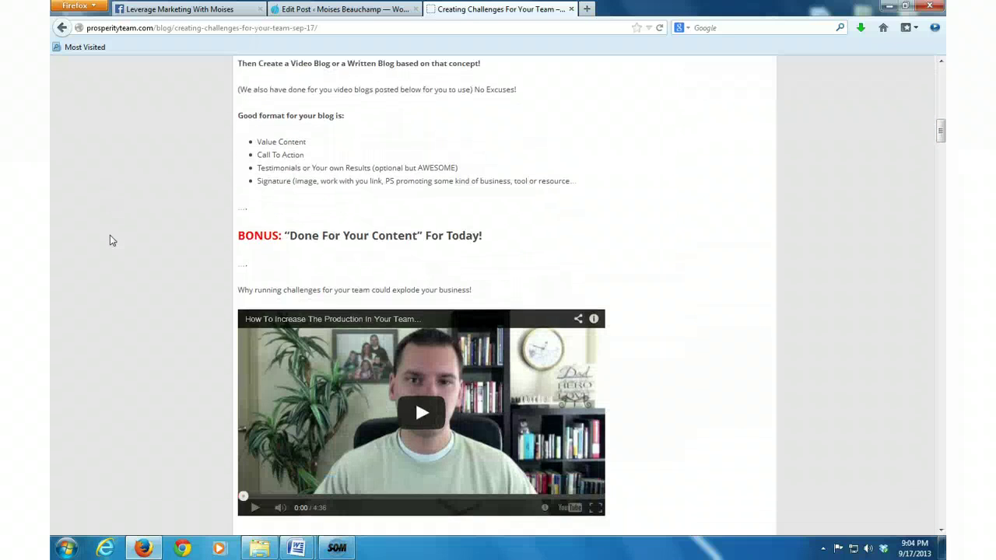
scroll(110, 241, down, 1)
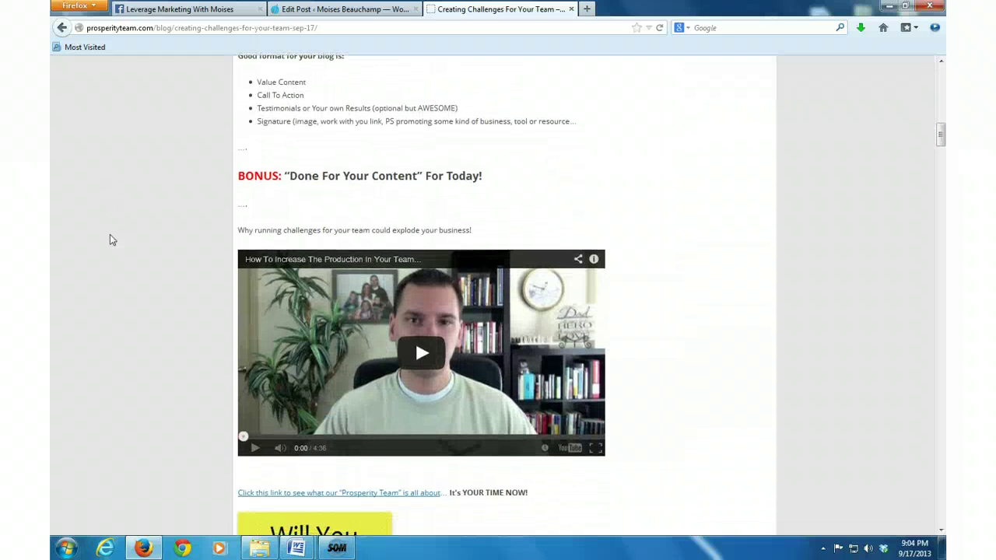
scroll(109, 235, down, 1)
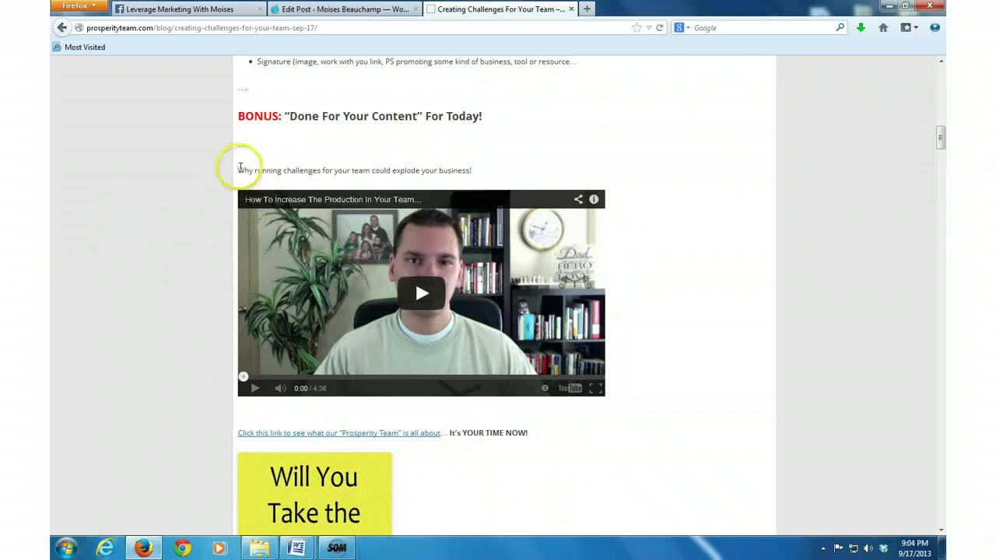
mouse_move(240, 168)
mouse_down()
mouse_move(258, 170)
mouse_move(238, 170)
mouse_up()
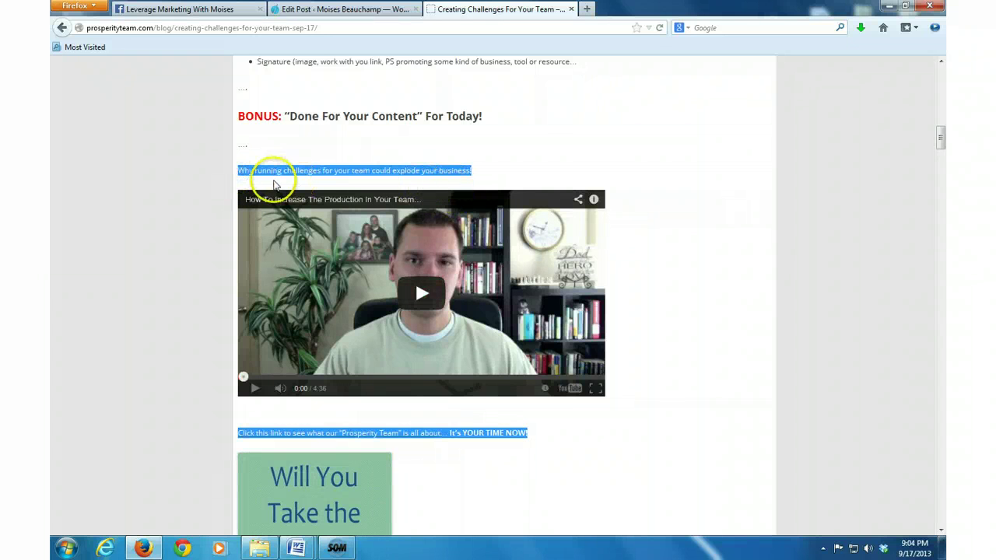
scroll(409, 311, down, 5)
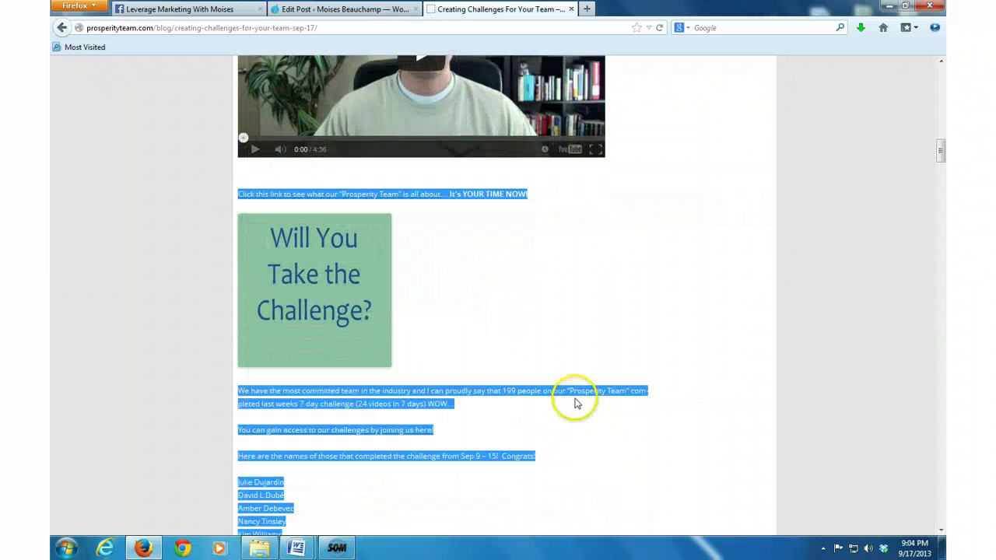
scroll(568, 399, down, 4)
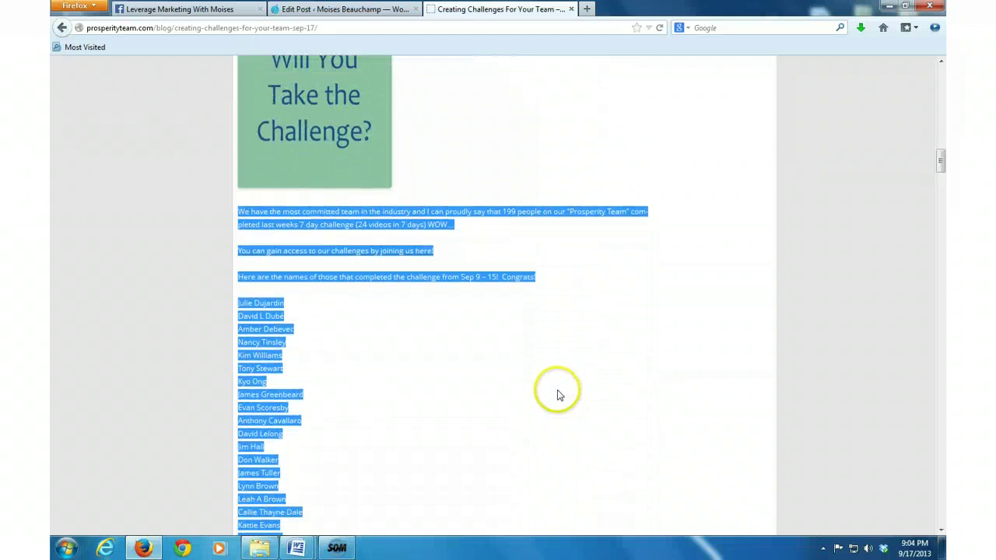
click(557, 394)
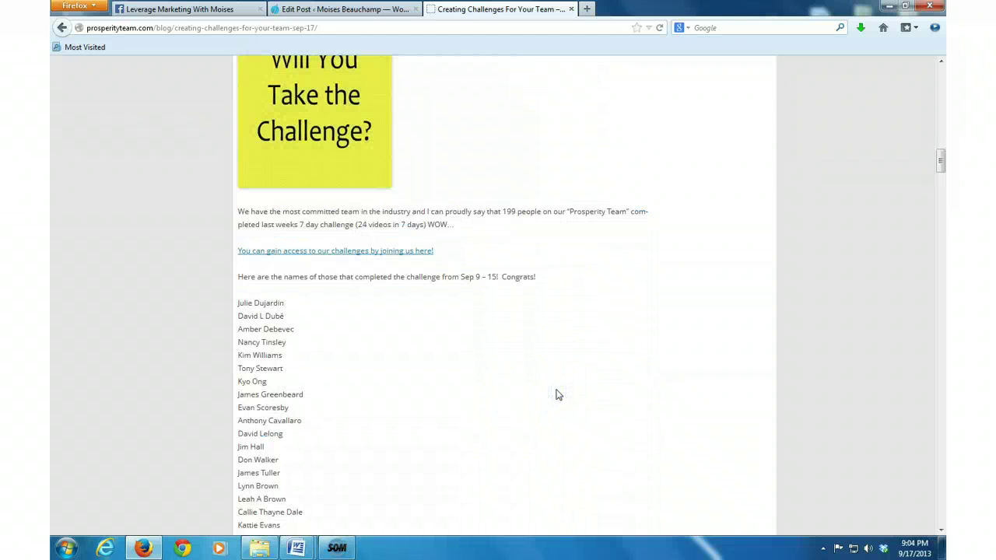
Step: Select and copy the intro sentence and the Prosperity Team link line
scroll(557, 395, down, 1)
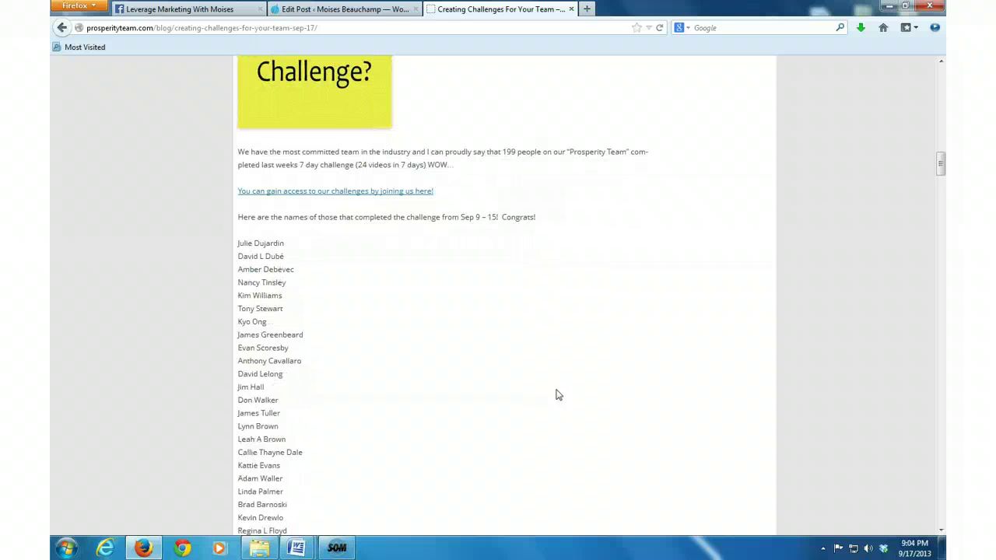
scroll(557, 394, down, 1)
scroll(557, 394, up, 4)
scroll(557, 394, up, 2)
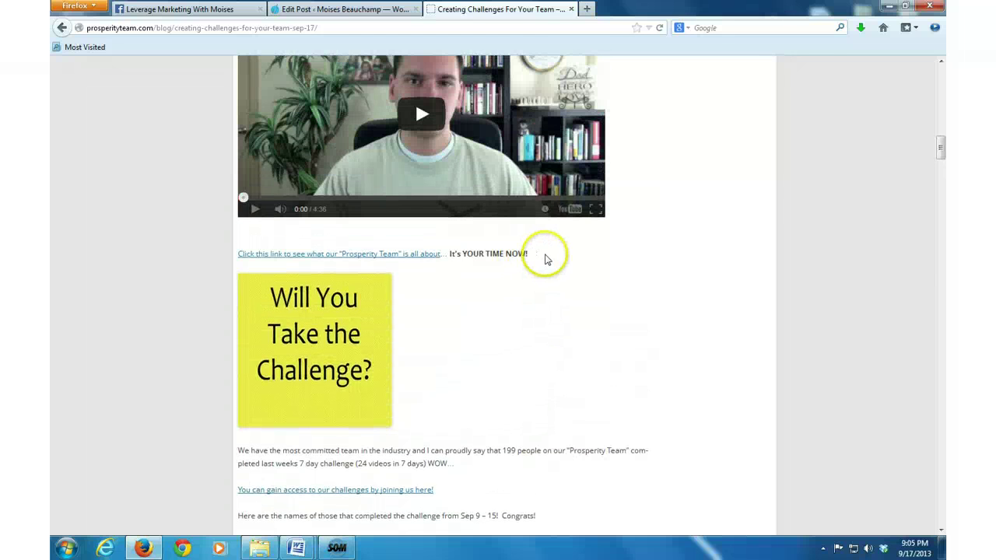
drag(535, 255, 241, 251)
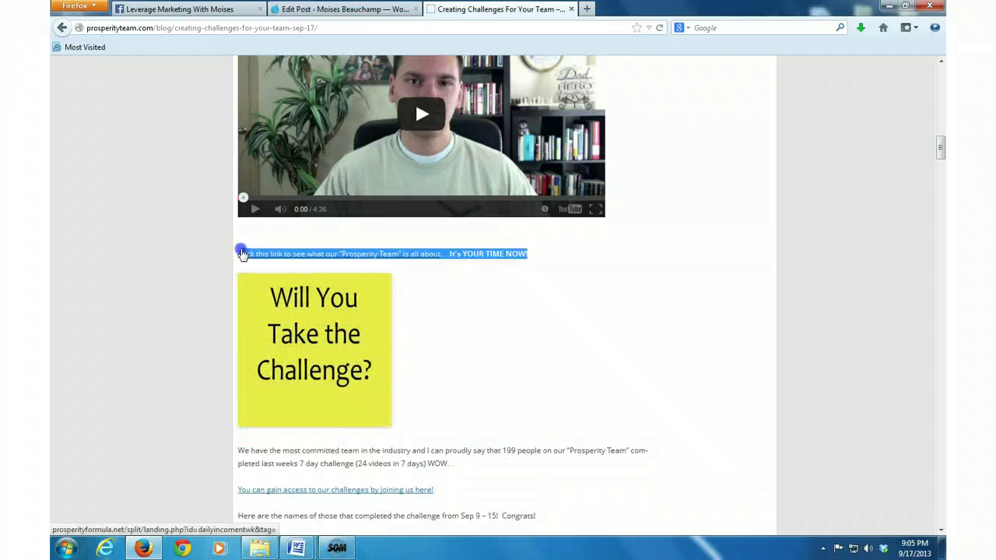
scroll(241, 250, up, 1)
scroll(240, 251, up, 3)
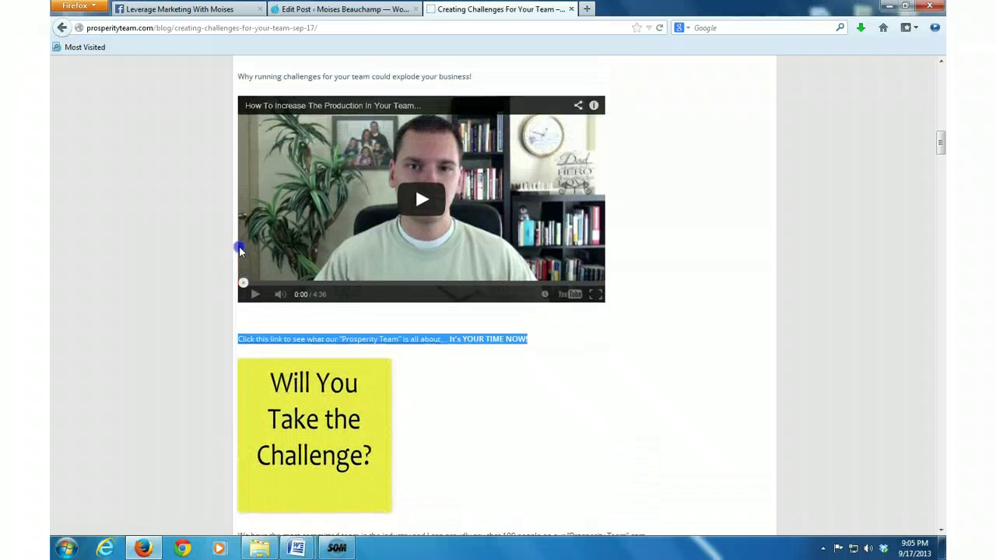
scroll(238, 246, up, 1)
mouse_move(238, 246)
mouse_down()
mouse_move(231, 220)
mouse_move(240, 231)
mouse_up()
right_click(241, 231)
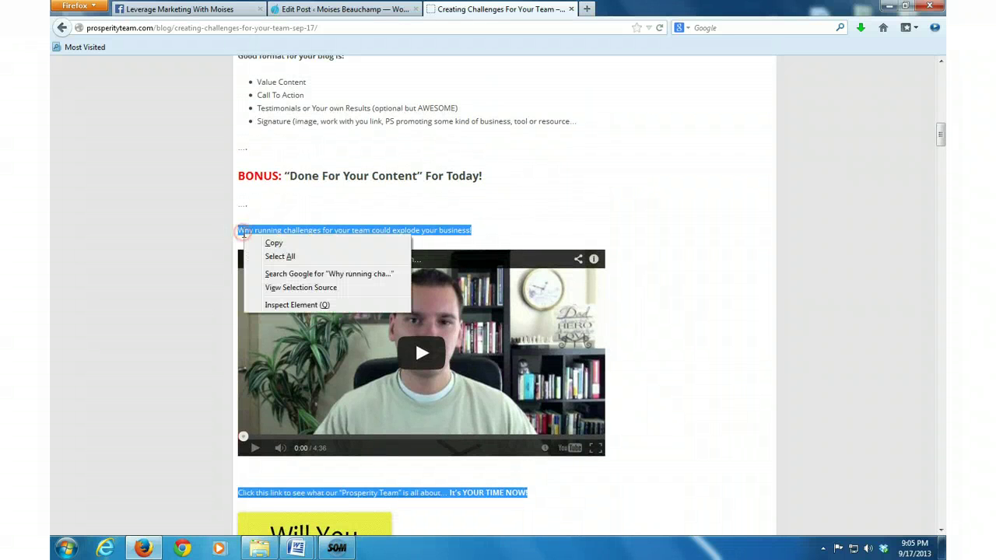
click(263, 244)
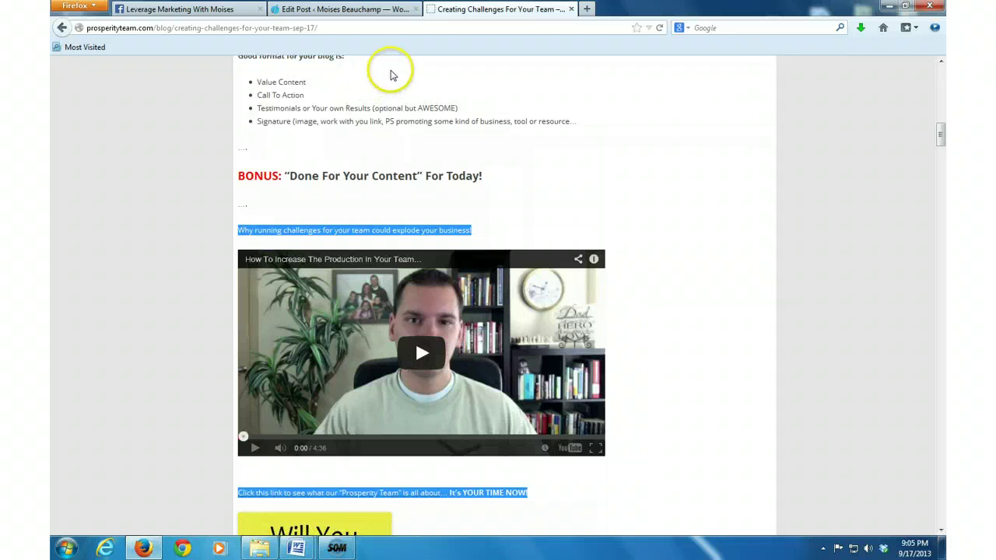
Step: Paste the intro sentence and Prosperity Team link line into the empty post body
click(327, 9)
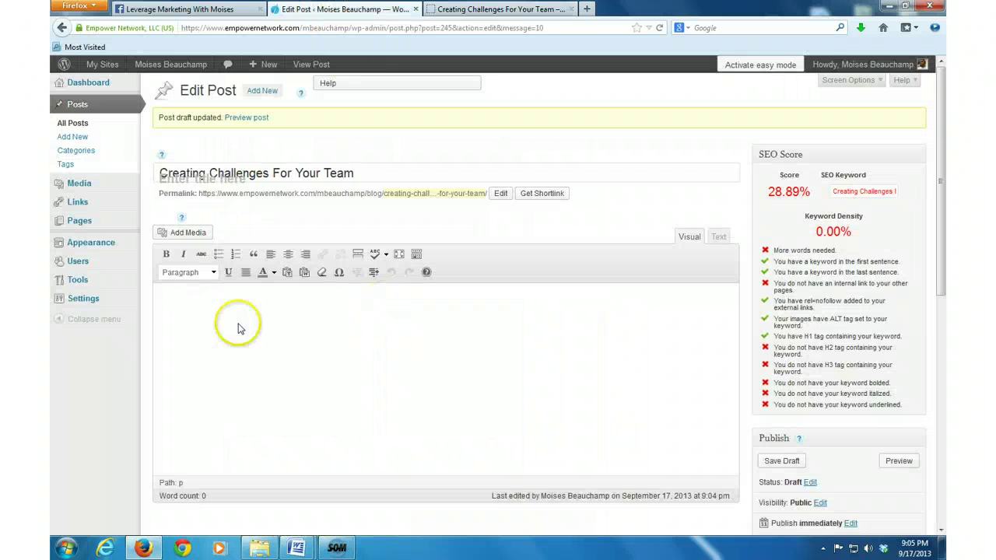
click(182, 296)
right_click(181, 296)
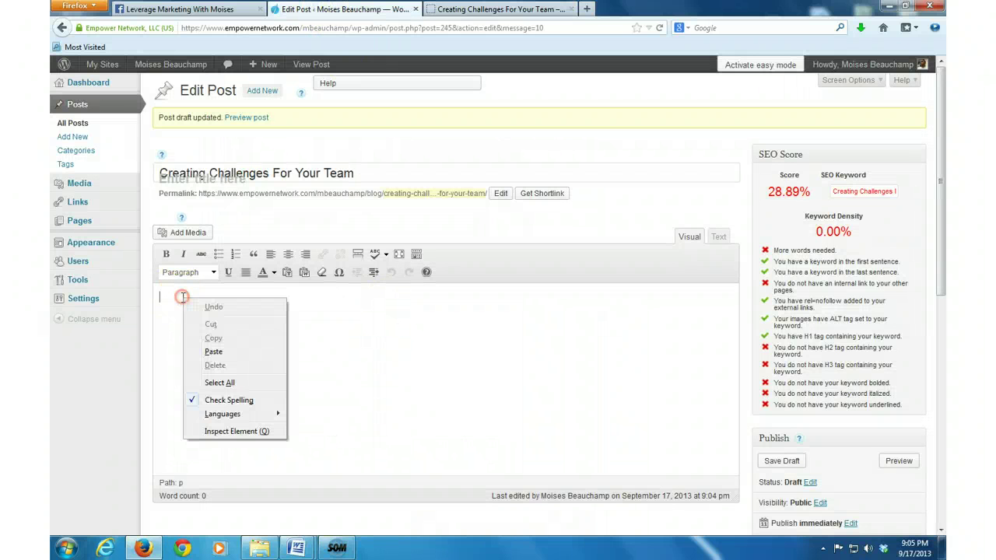
click(208, 350)
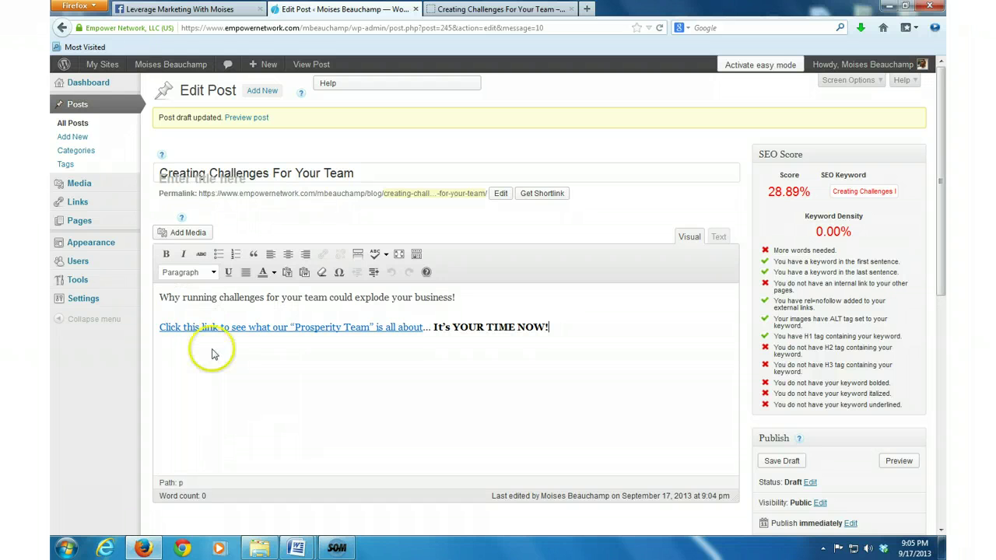
Step: Add a 'video' placeholder paragraph after the first sentence and save the draft
click(458, 297)
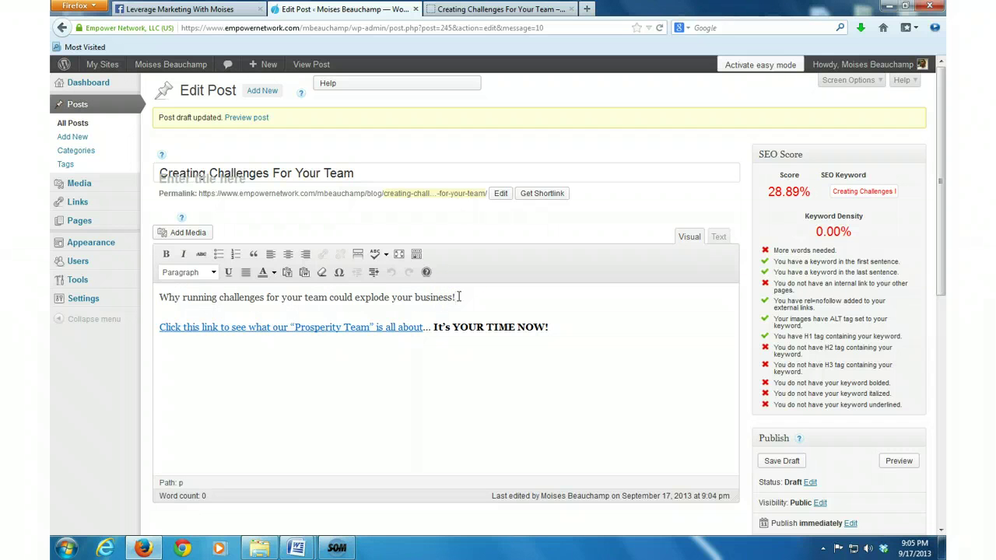
key(Return)
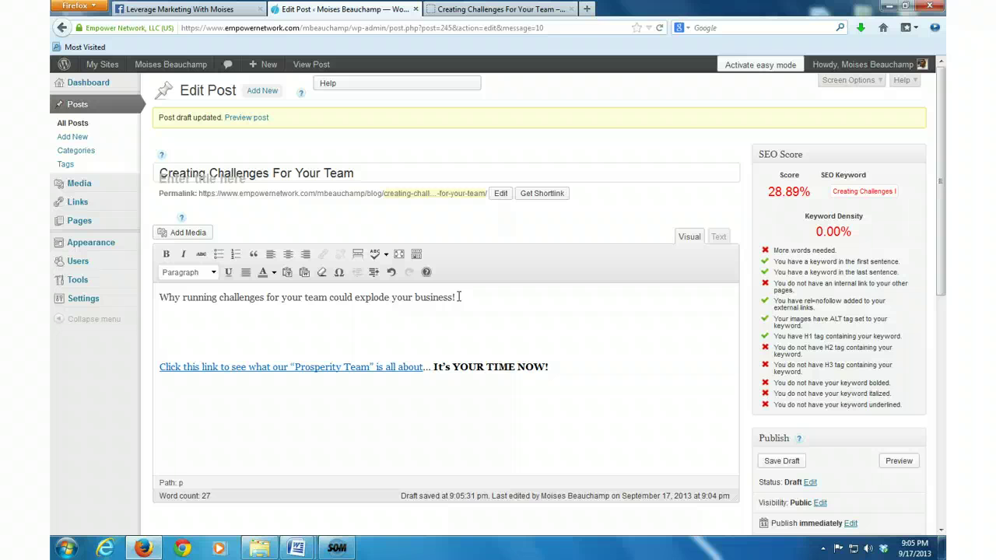
text(video)
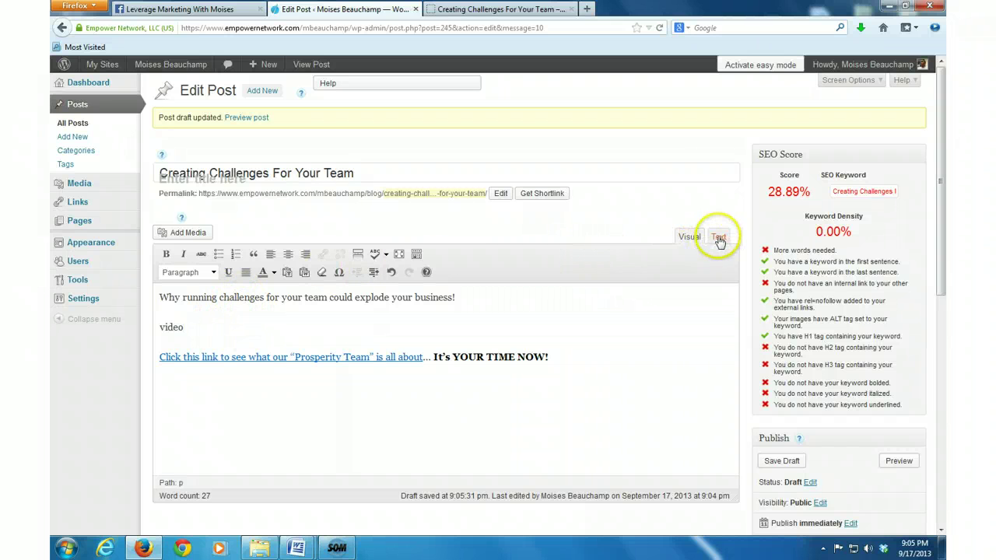
click(776, 460)
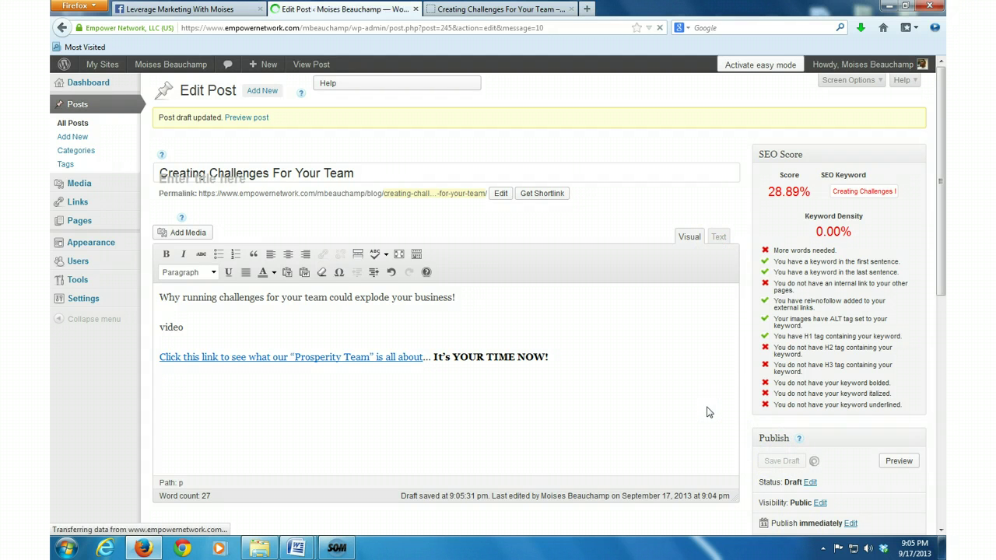
click(699, 384)
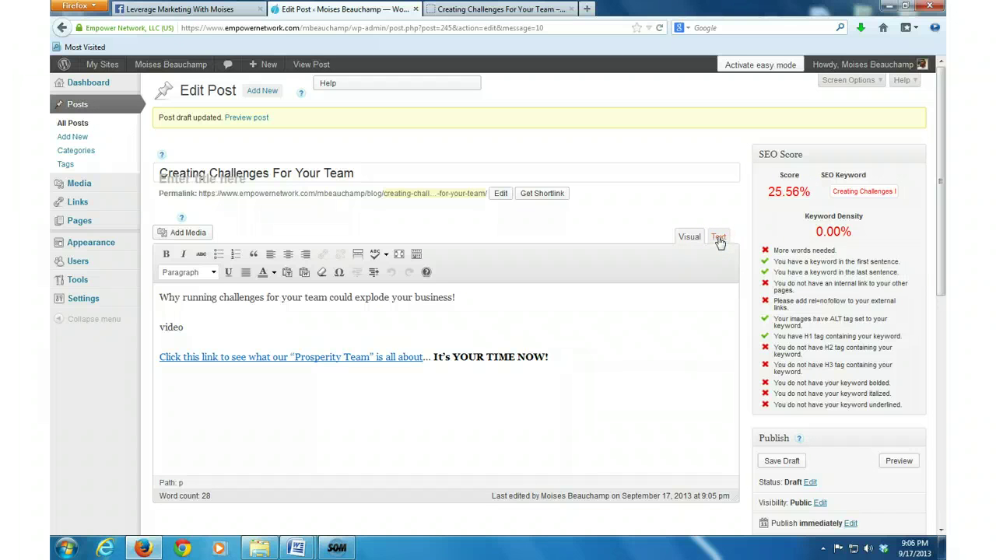
Step: Switch the editor to Text view and copy the YouTube video's embed code from the team blog post
click(718, 238)
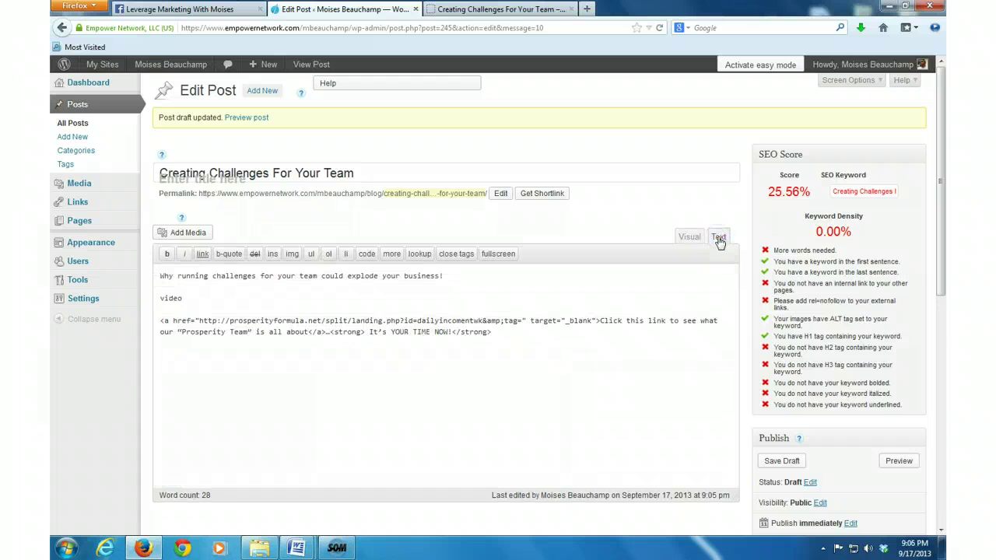
click(720, 243)
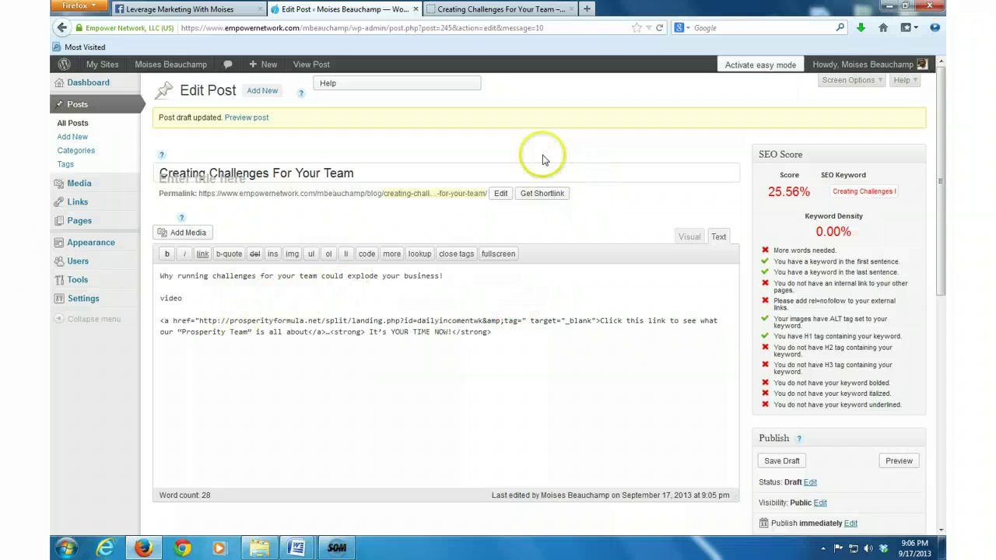
click(463, 10)
scroll(662, 225, down, 2)
click(696, 267)
right_click(314, 277)
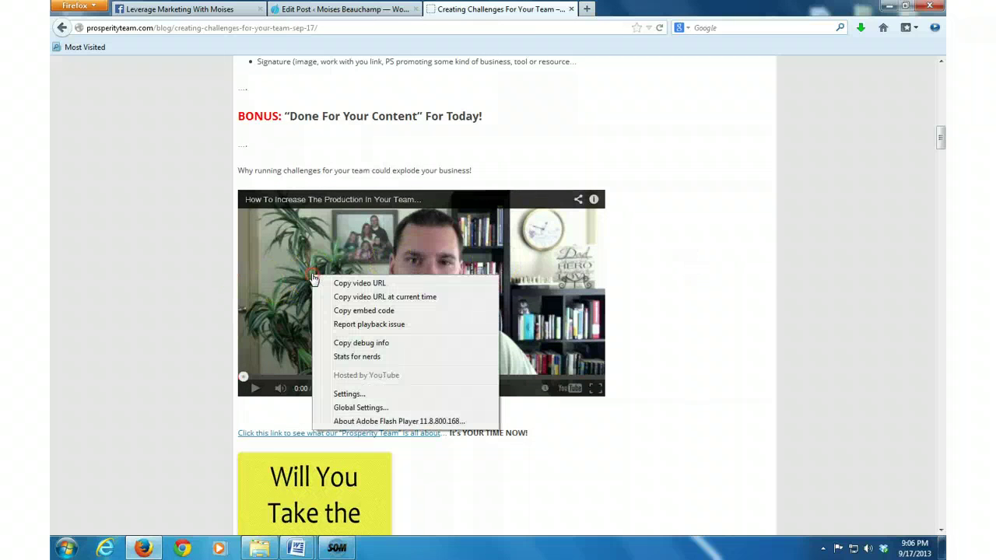
click(344, 311)
click(353, 287)
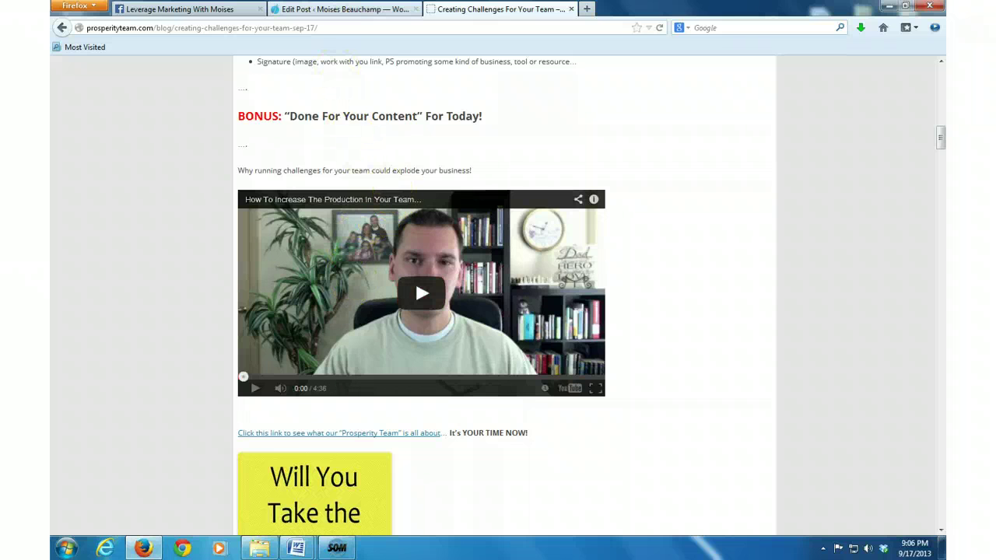
click(326, 11)
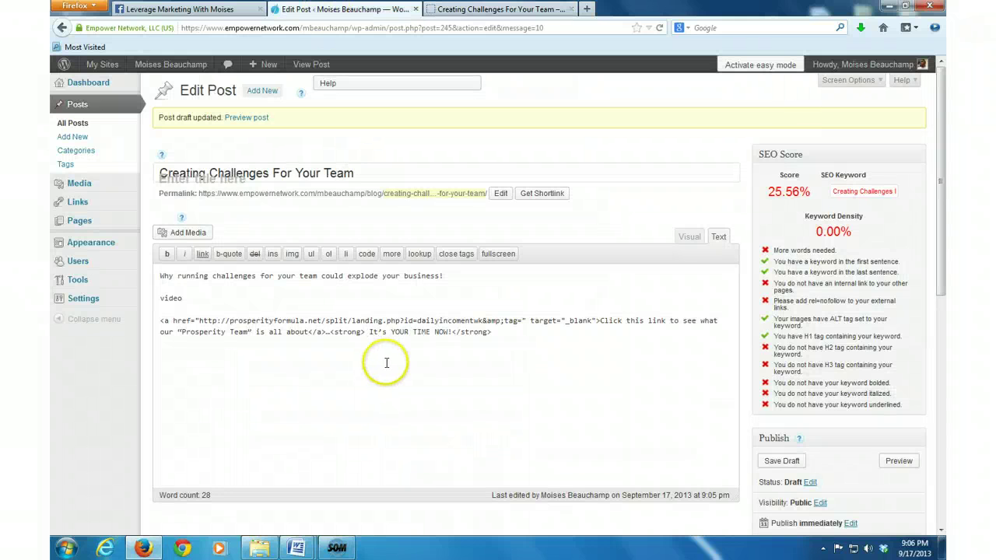
Step: Replace the 'video' placeholder with the YouTube embed code and change its width from 640 to 590
drag(196, 298, 144, 294)
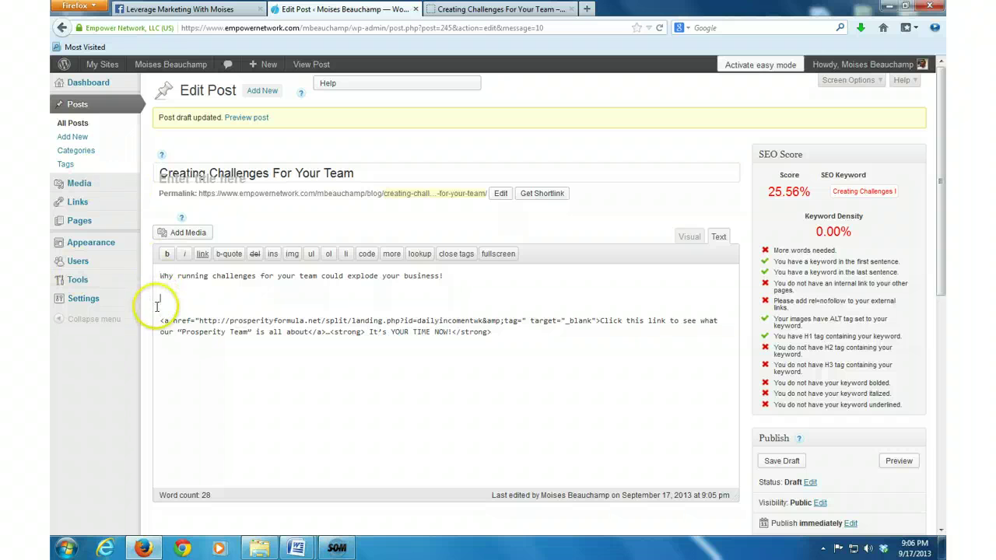
right_click(161, 298)
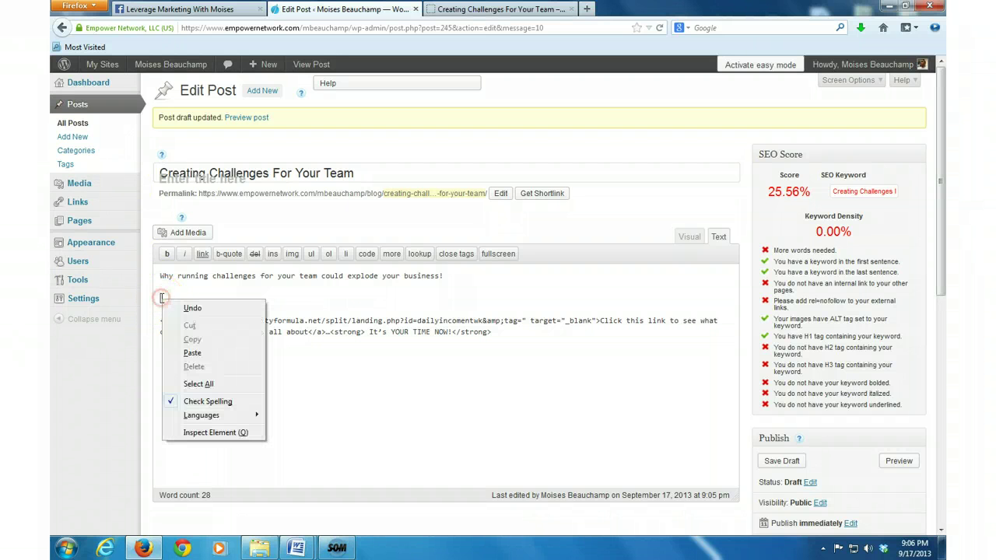
click(191, 353)
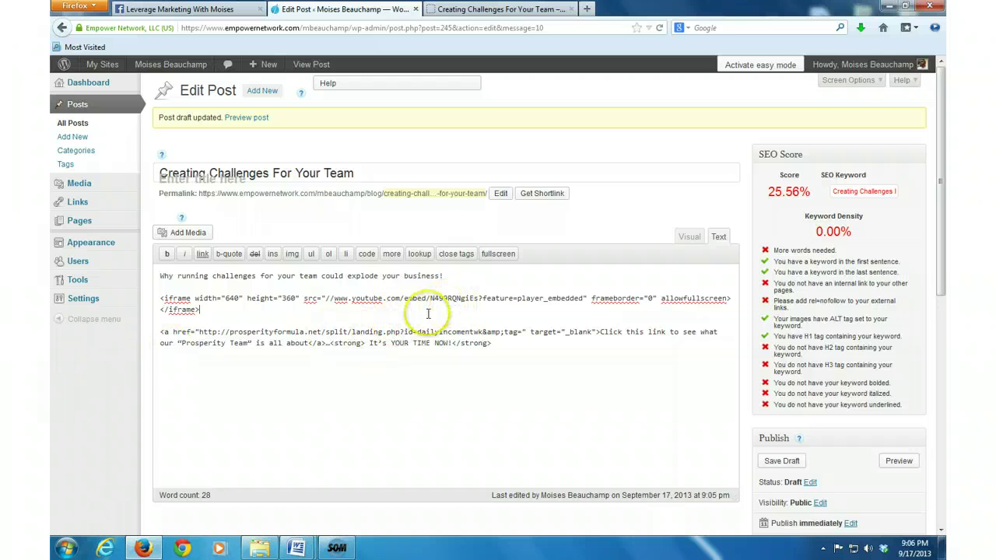
drag(234, 298, 225, 299)
double_click(230, 298)
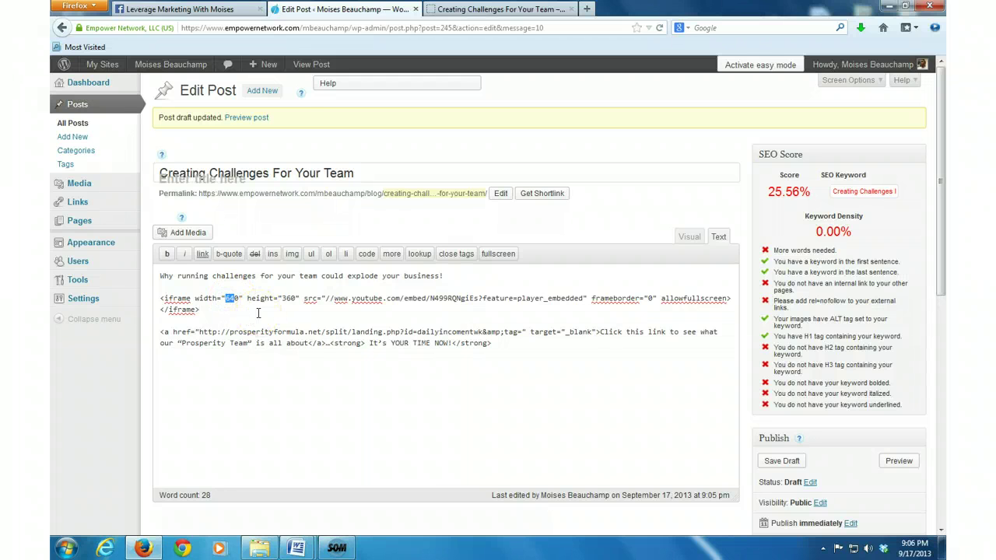
text(59)
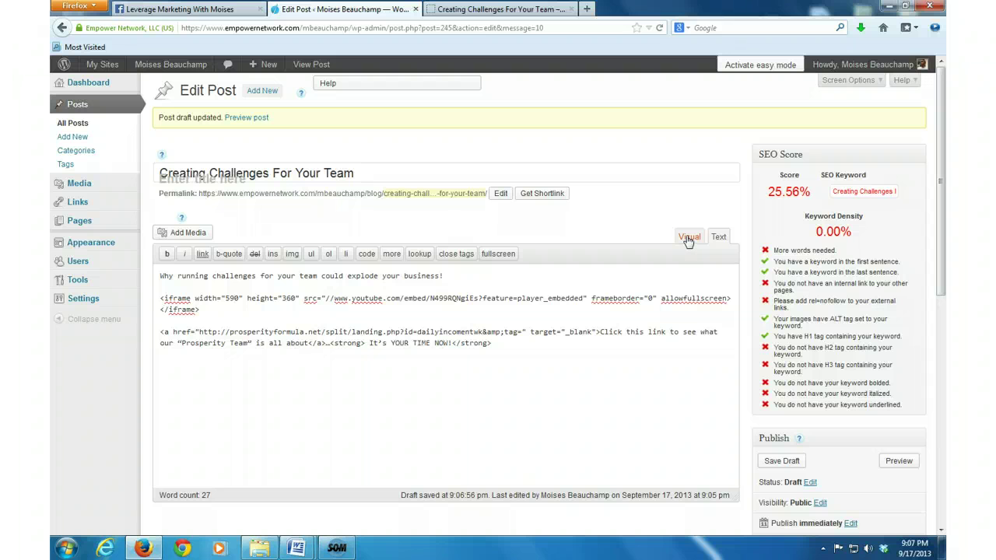
Step: Back in Visual view, select the 'Click this link…' line and bring up its link settings
click(689, 239)
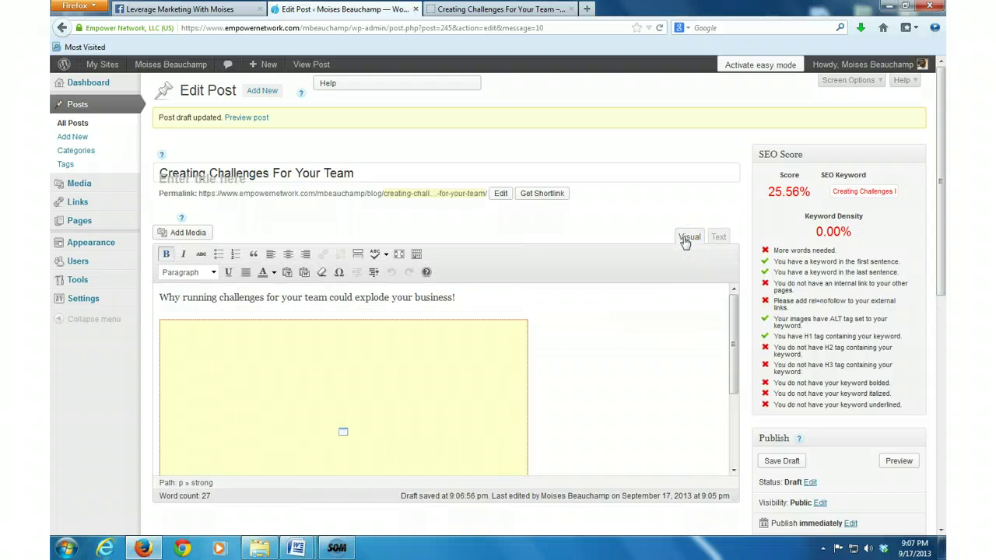
scroll(560, 364, down, 3)
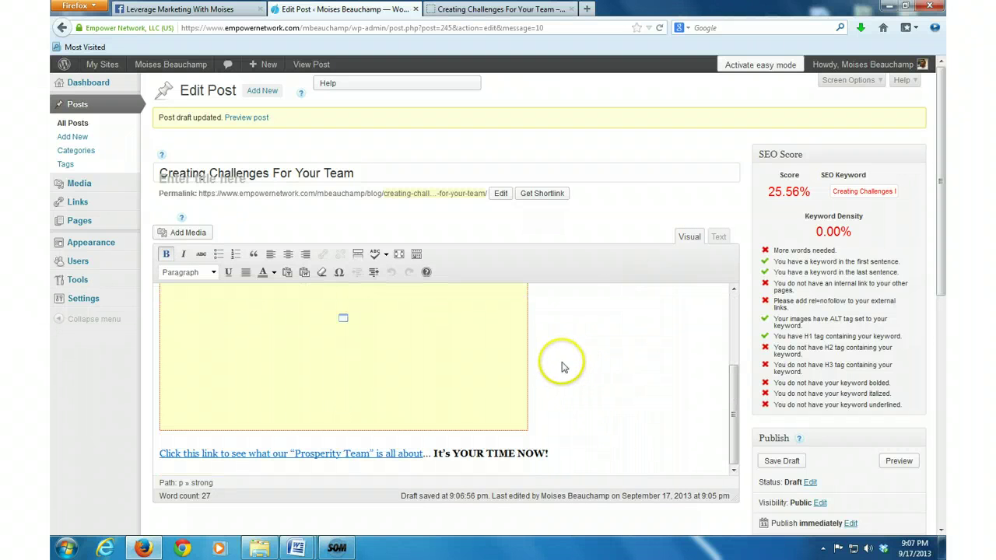
scroll(594, 389, down, 2)
drag(424, 393, 159, 394)
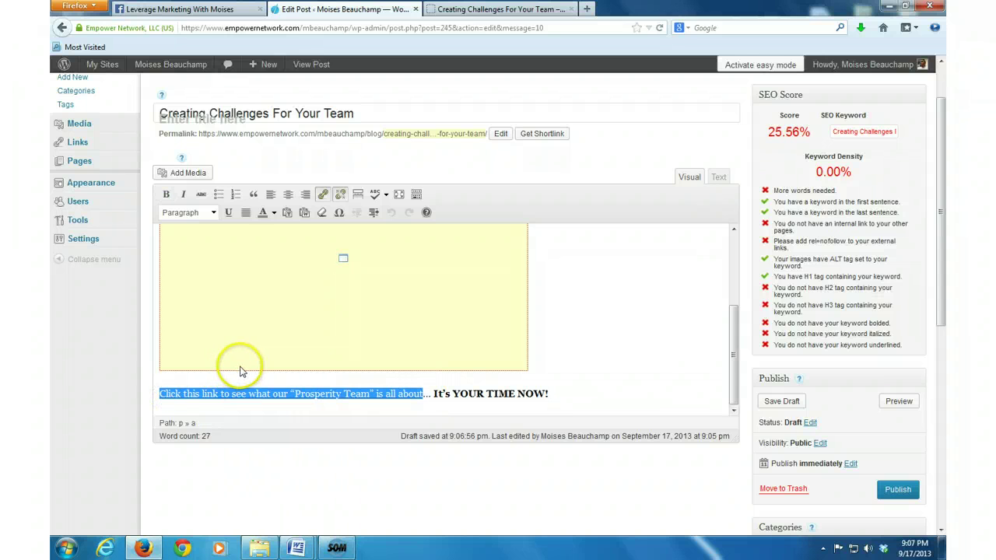
click(322, 194)
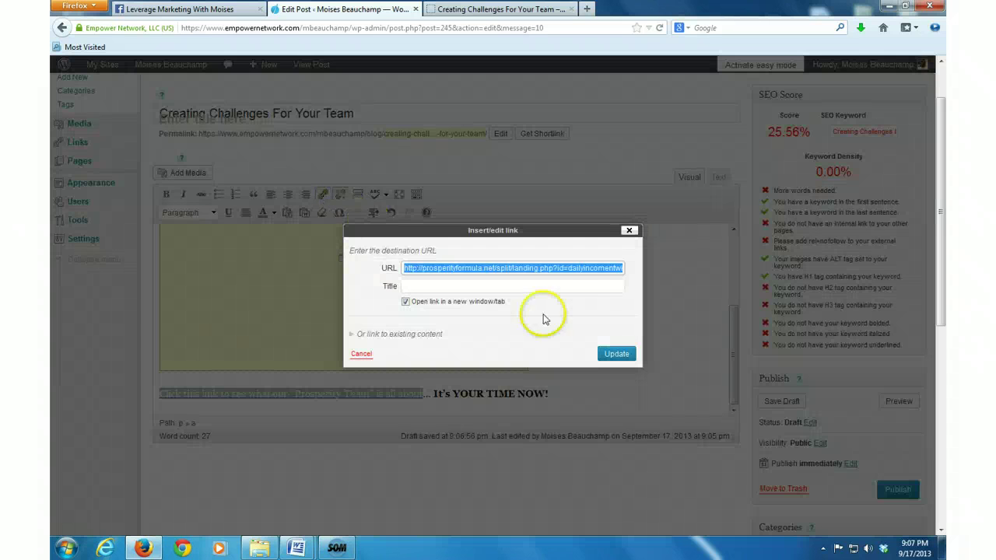
Step: Replace the referral id in the link URL with your own and update the link
click(572, 269)
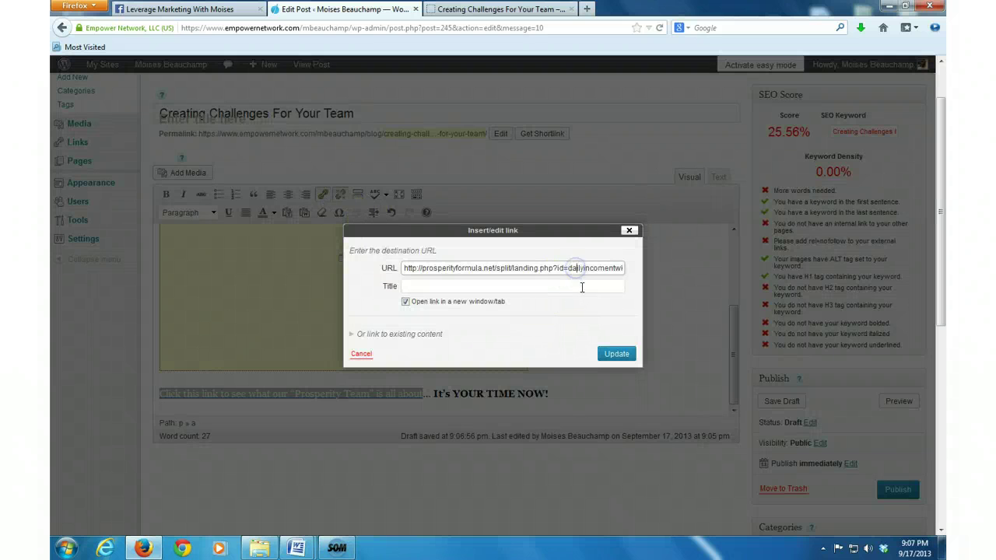
click(575, 268)
drag(569, 268, 603, 269)
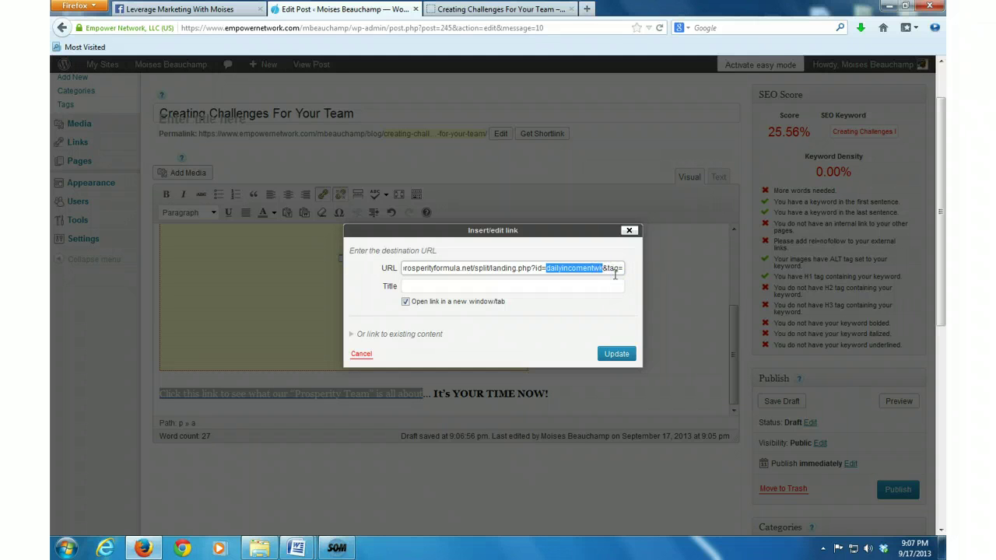
drag(614, 274, 621, 271)
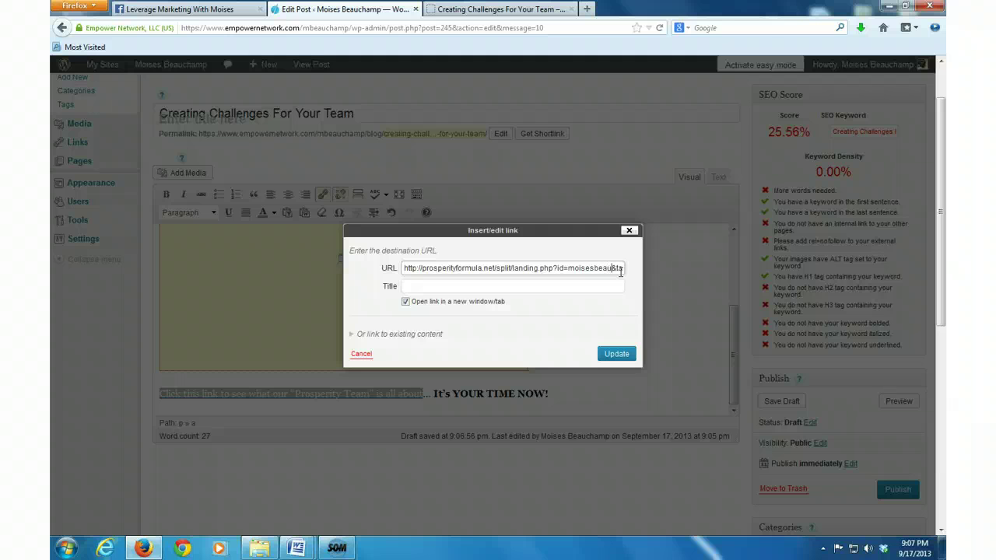
text(amp)
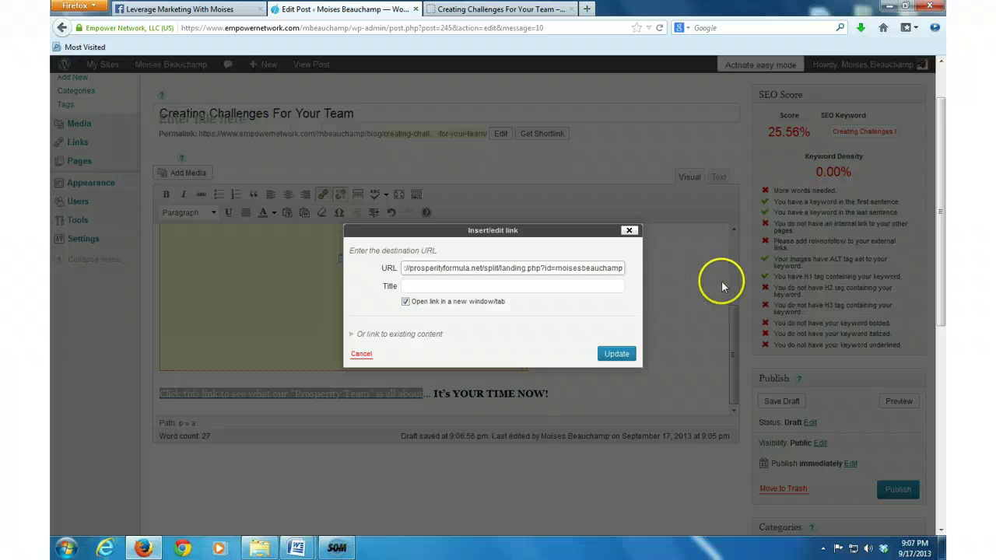
click(616, 355)
click(618, 354)
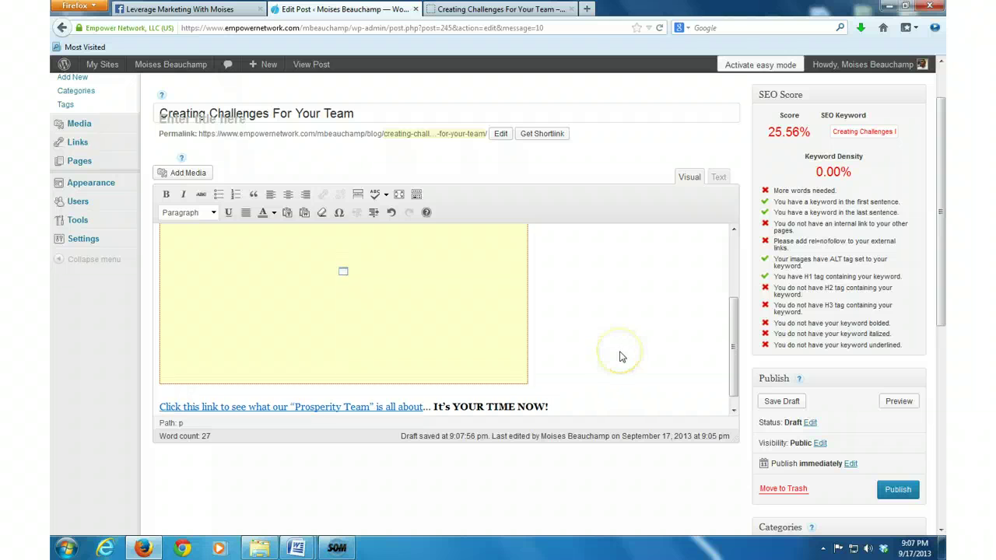
Step: Add an empty paragraph after the 'It's YOUR TIME NOW!' link line
click(587, 374)
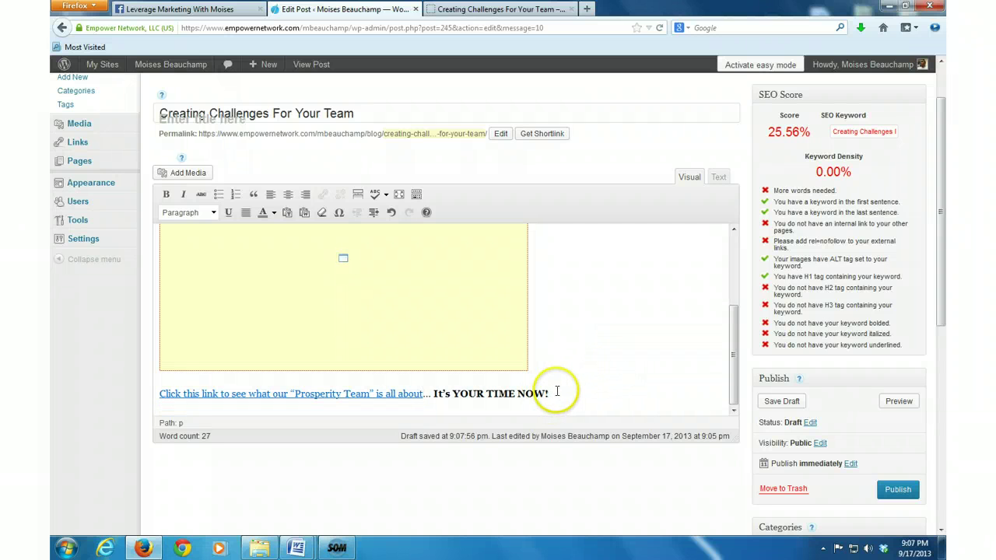
click(555, 393)
key(Return)
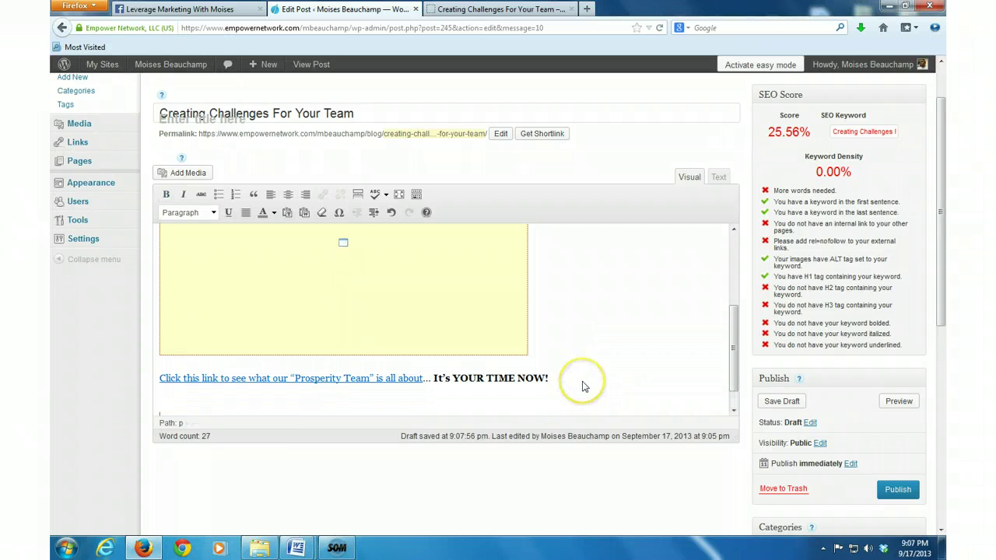
Step: Through the Empower Network Blog bookmark, open 'The Teacher Will Appear When The Student Is Ready'
click(472, 10)
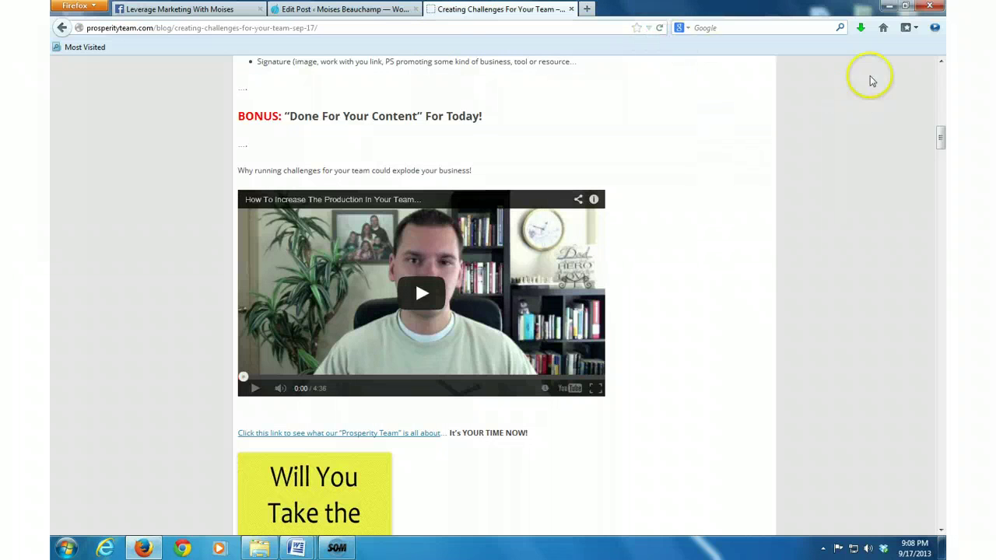
click(906, 29)
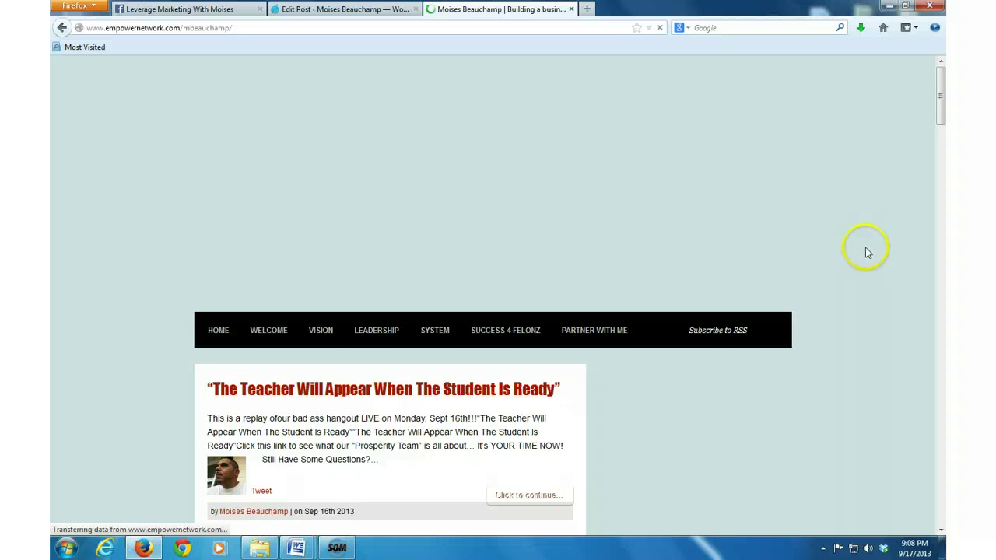
scroll(863, 250, down, 3)
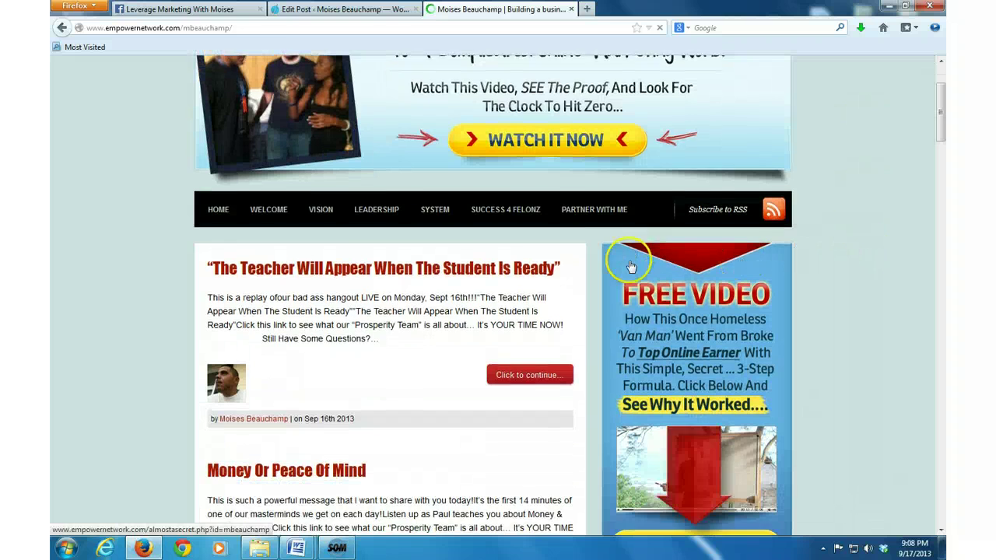
scroll(642, 273, down, 1)
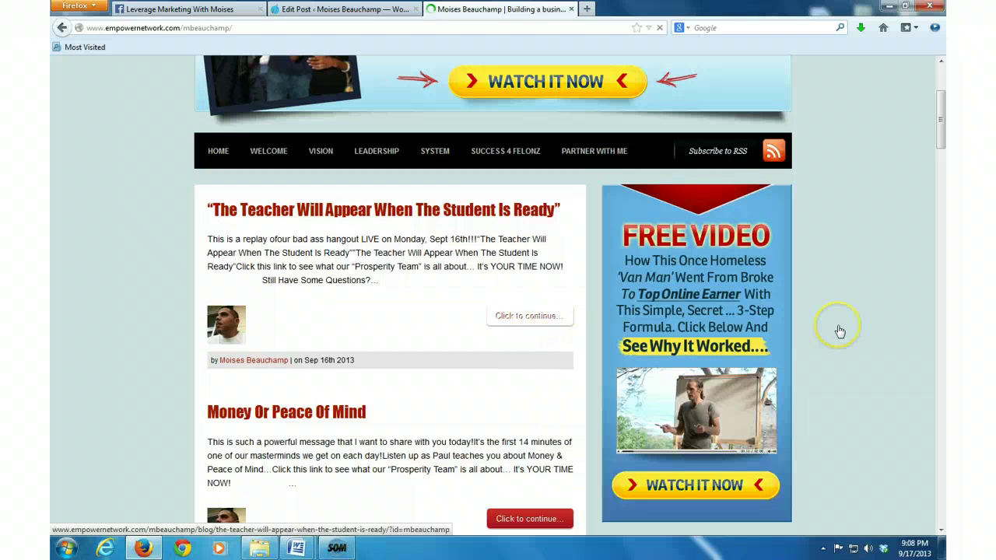
mouse_move(511, 366)
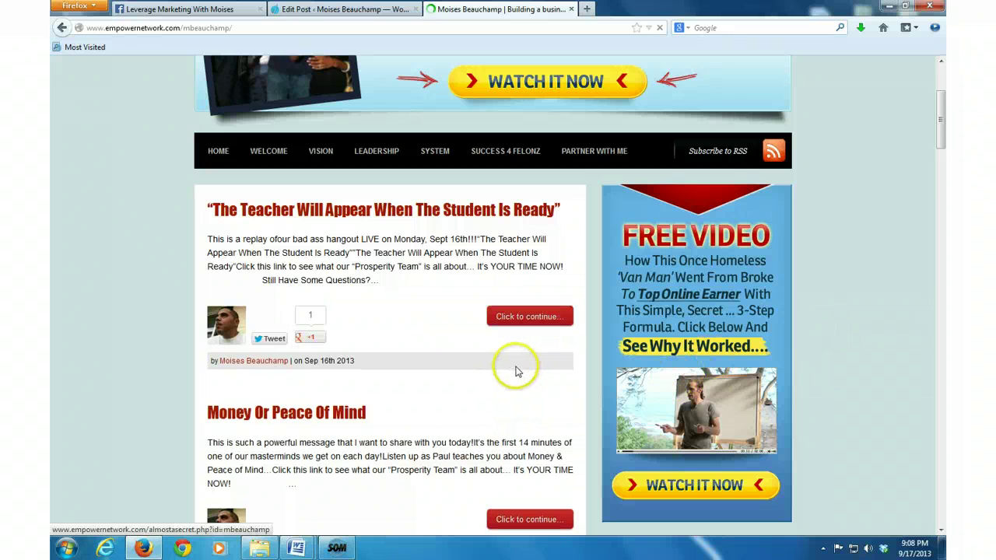
click(466, 336)
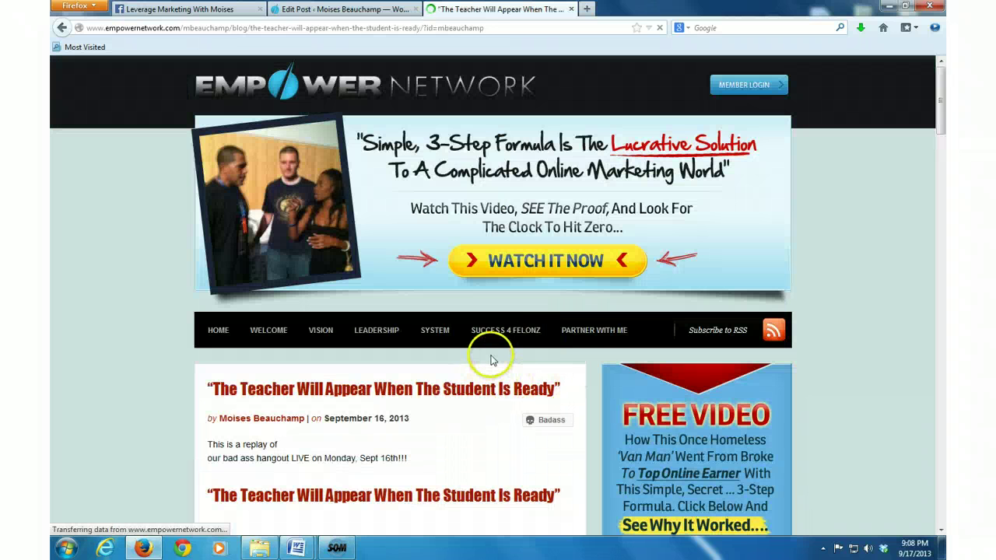
Step: Select the closing block from the Organo Gold button up to the team link, and copy it
scroll(120, 362, down, 2)
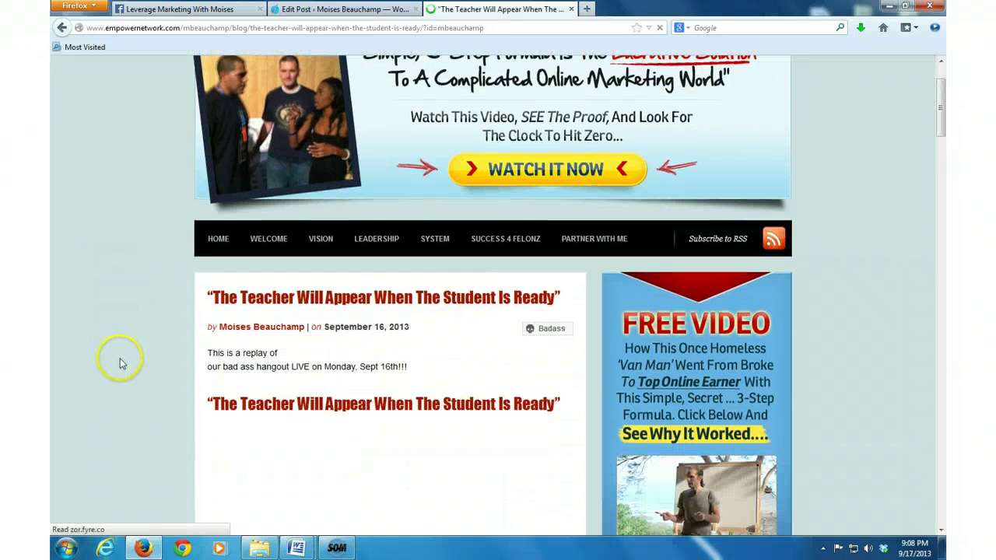
scroll(120, 360, down, 4)
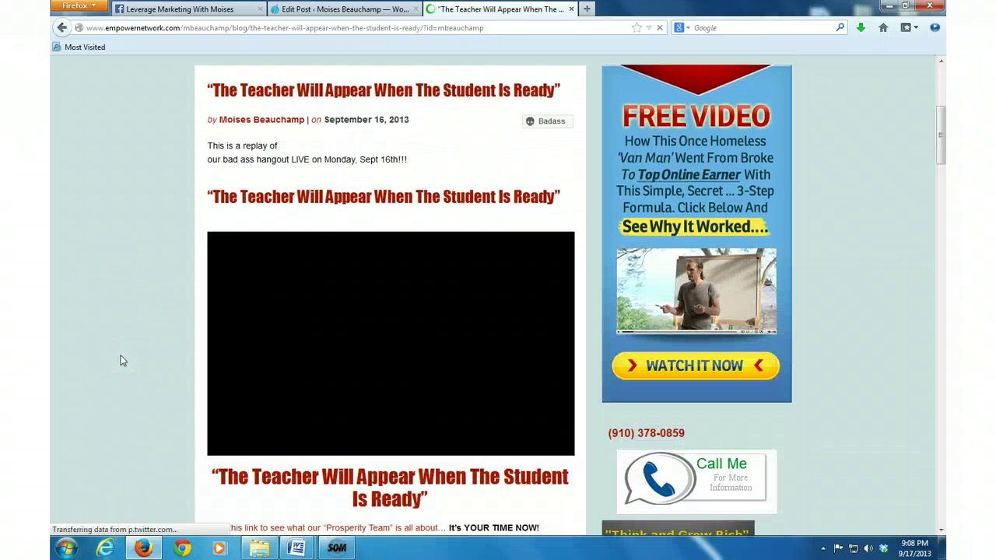
click(129, 360)
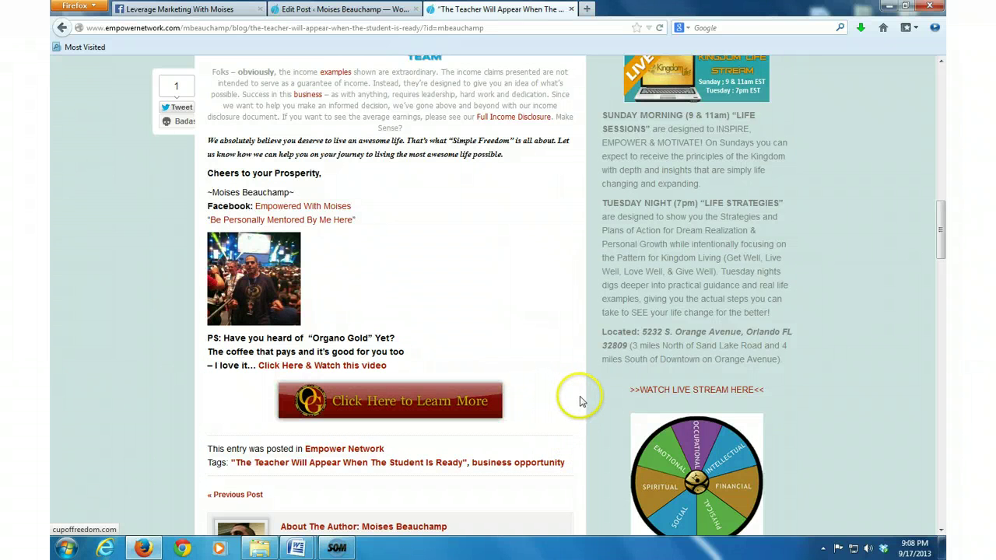
drag(580, 402, 208, 332)
scroll(212, 331, up, 2)
scroll(212, 333, up, 3)
scroll(209, 332, up, 2)
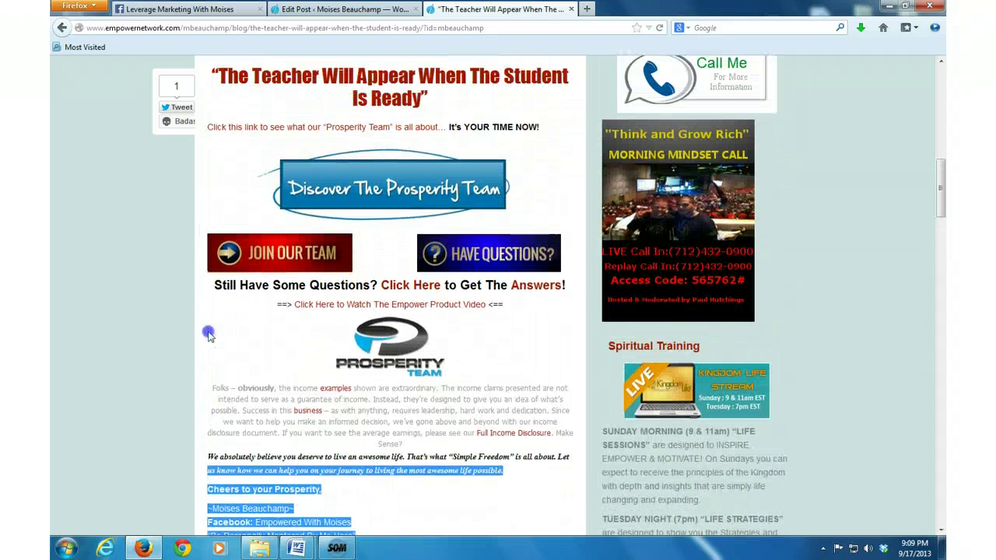
drag(209, 333, 202, 356)
scroll(211, 319, up, 1)
scroll(213, 298, up, 1)
right_click(251, 355)
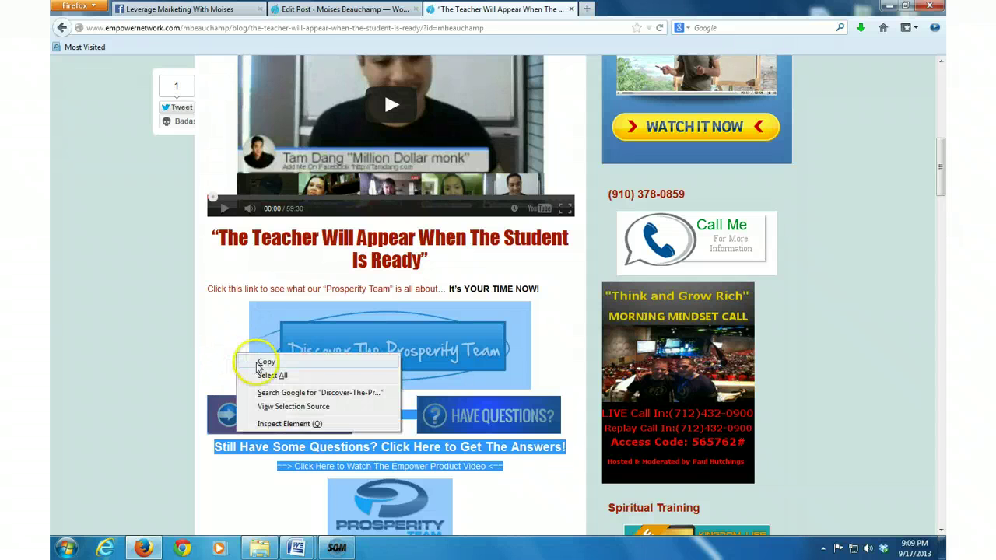
click(264, 363)
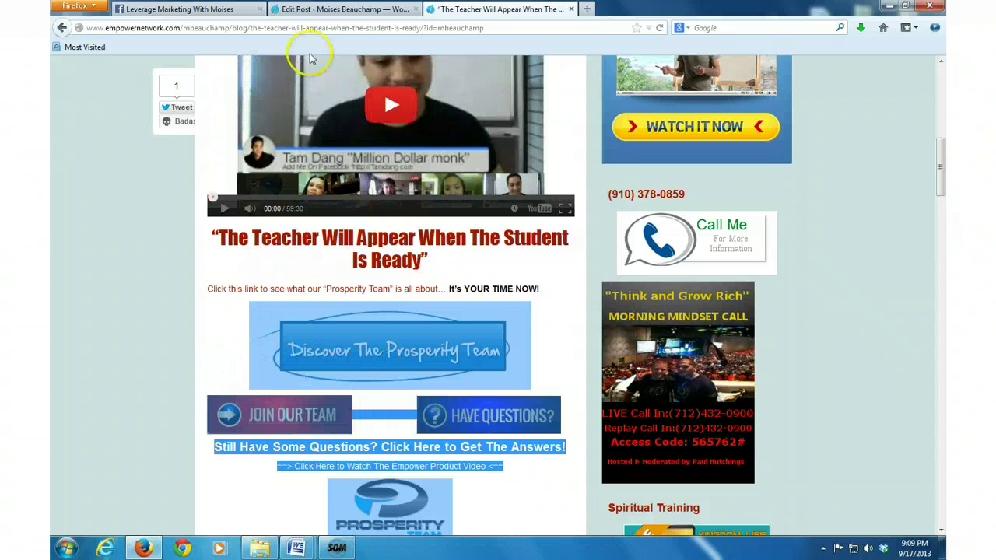
Step: Paste the signature, photo, Organo Gold PS and 'Click Here to Learn More' button under the team link
click(354, 9)
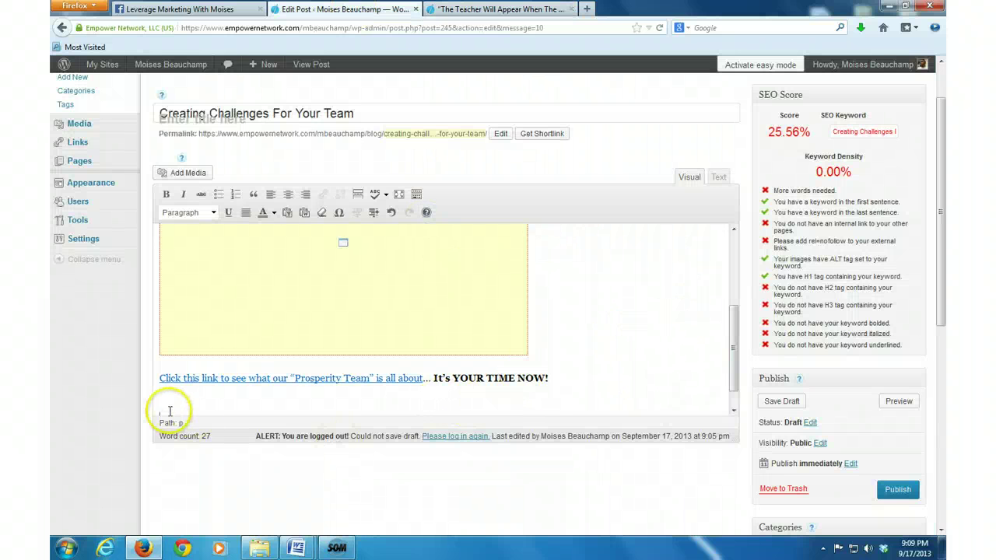
right_click(178, 418)
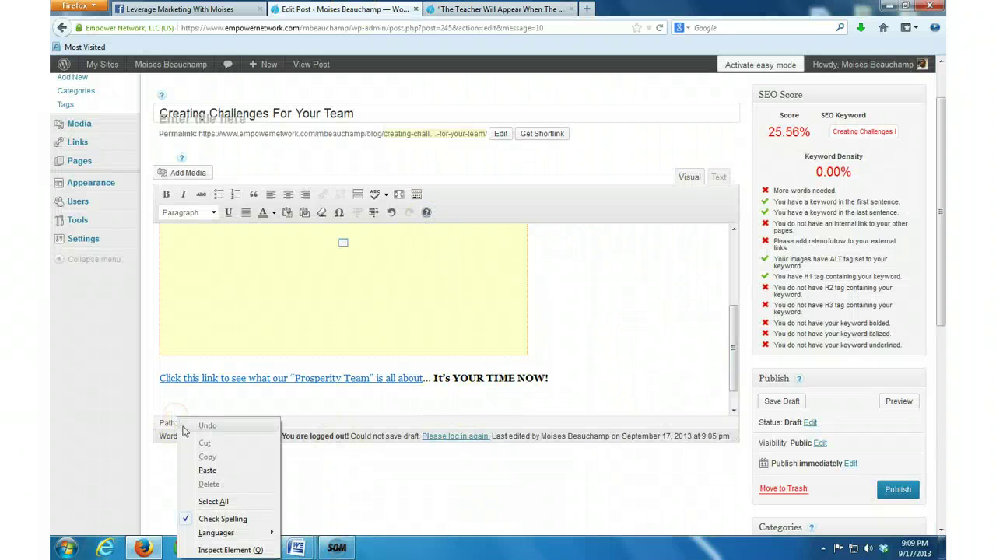
click(208, 471)
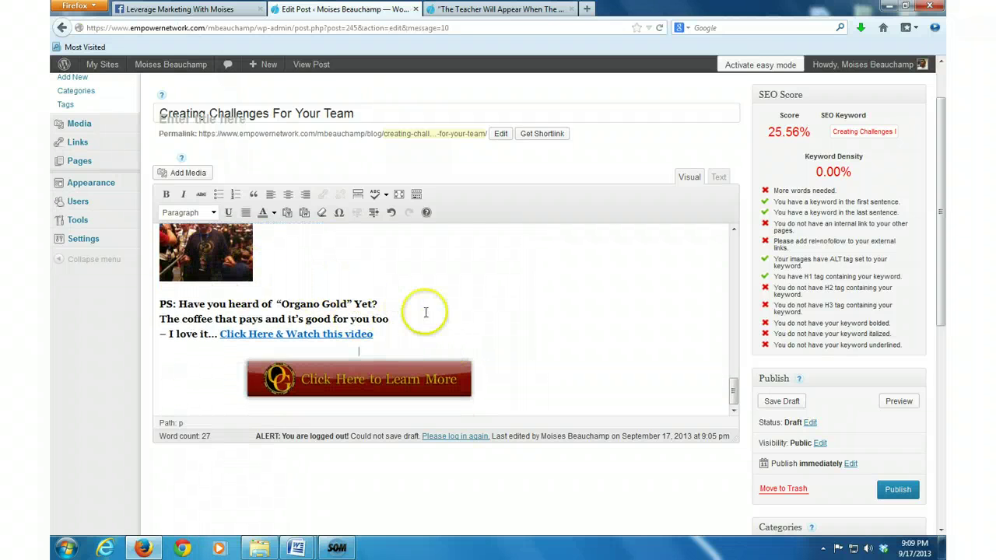
scroll(428, 311, up, 2)
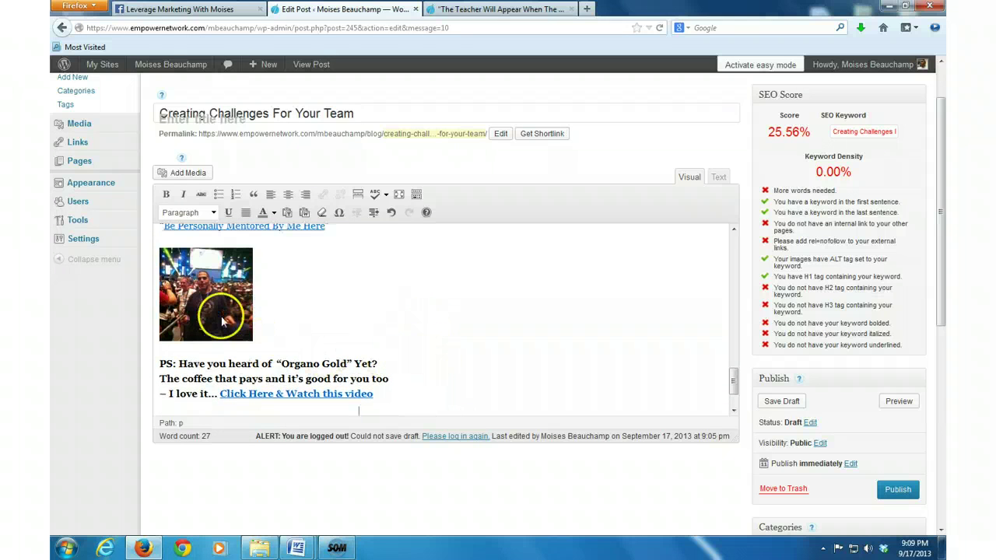
scroll(493, 288, down, 2)
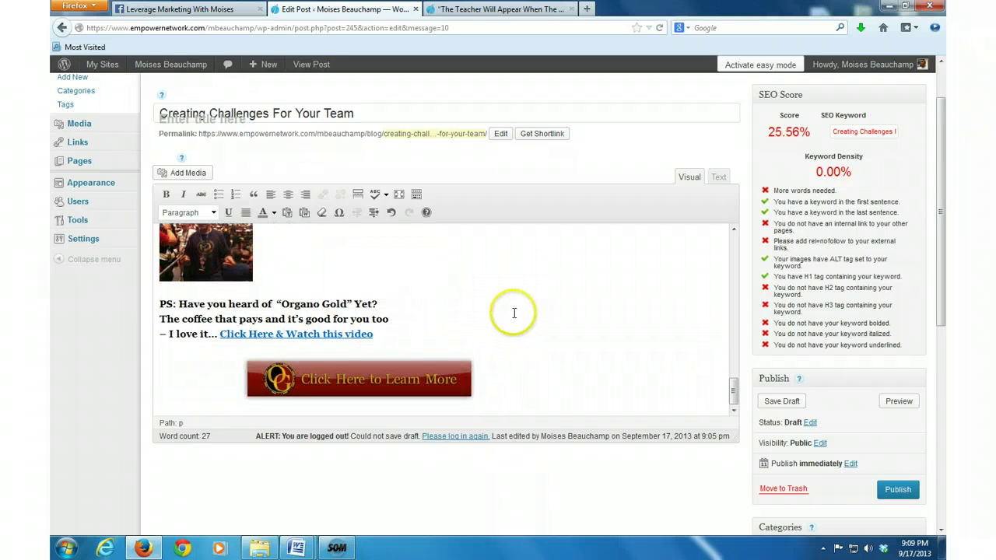
scroll(507, 313, down, 2)
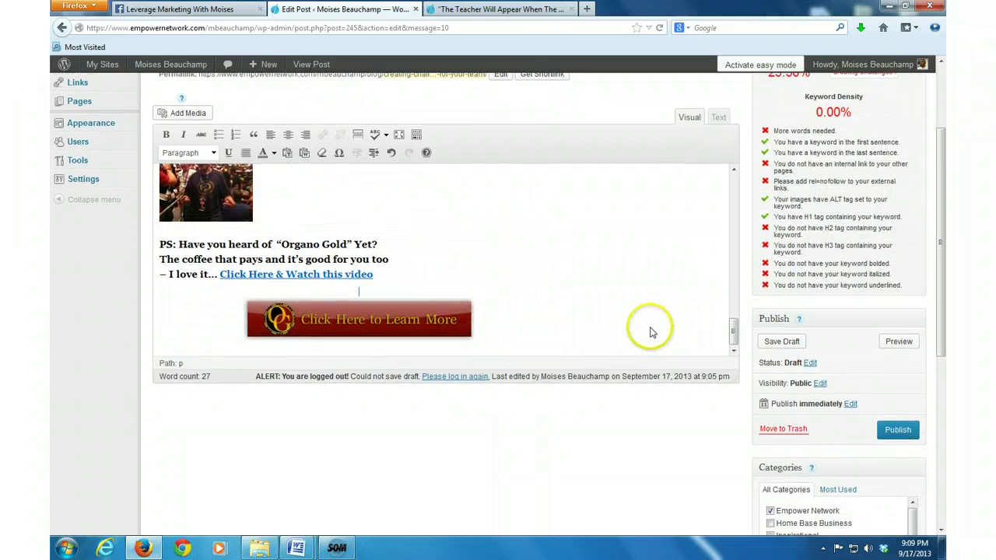
scroll(627, 319, up, 4)
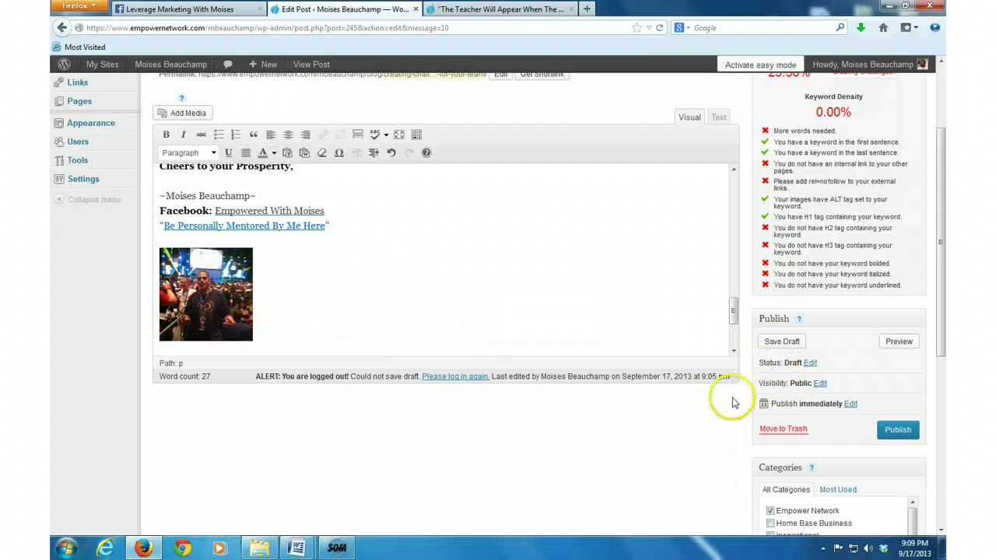
scroll(696, 462, up, 4)
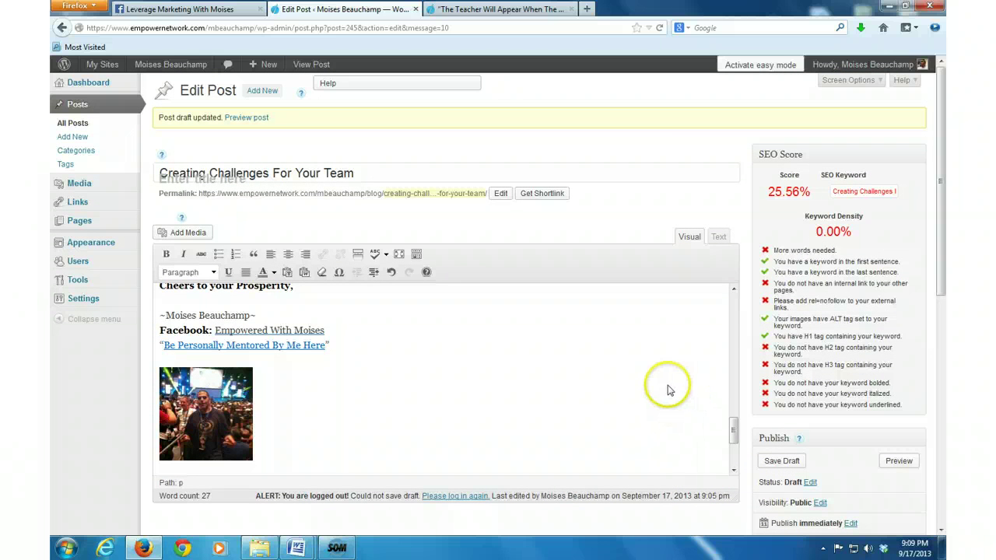
Step: Save the draft, log back in, and reopen 'Creating Challenges For Your Team' for editing
click(791, 463)
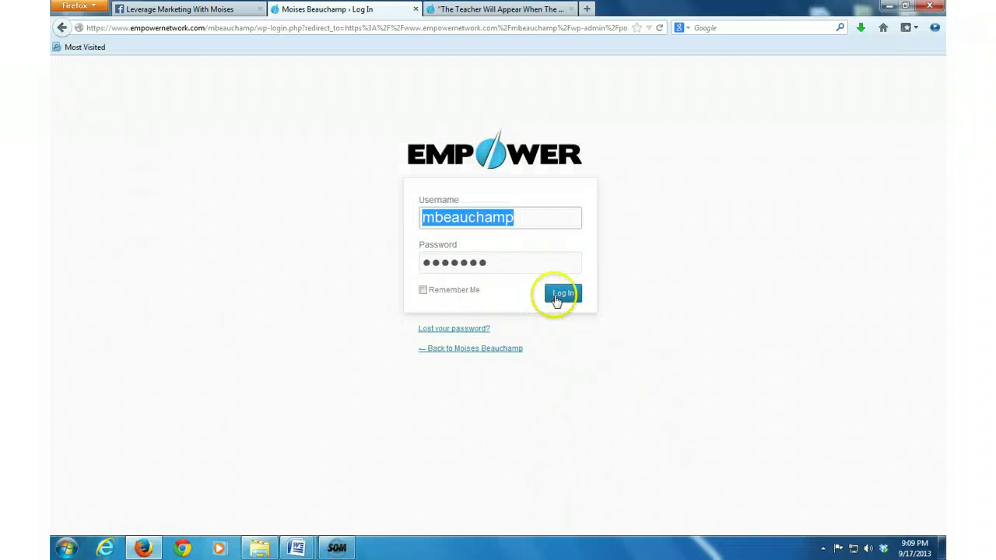
click(564, 294)
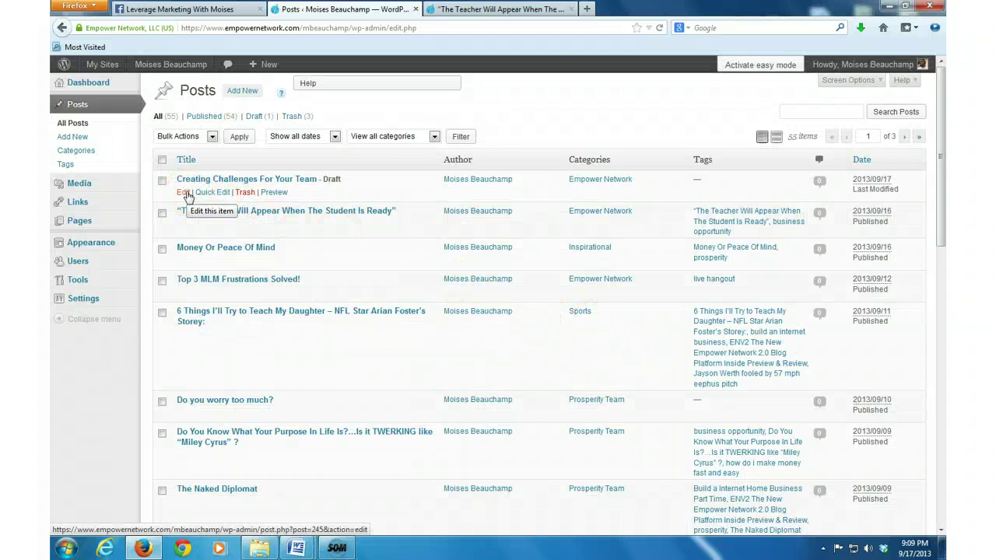
click(186, 193)
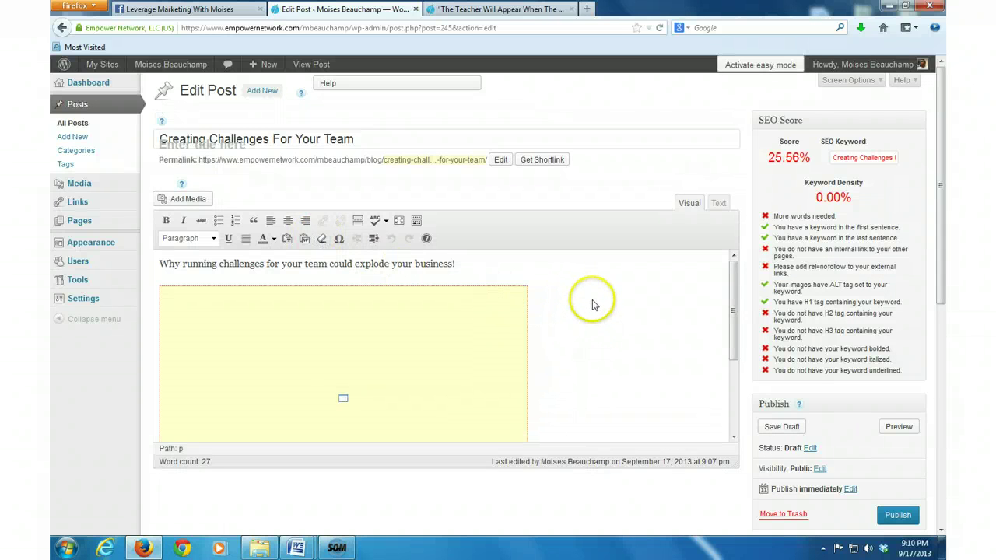
Step: Paste the closing banners and signature block on a new line after 'It's YOUR TIME NOW!'
scroll(576, 297, down, 3)
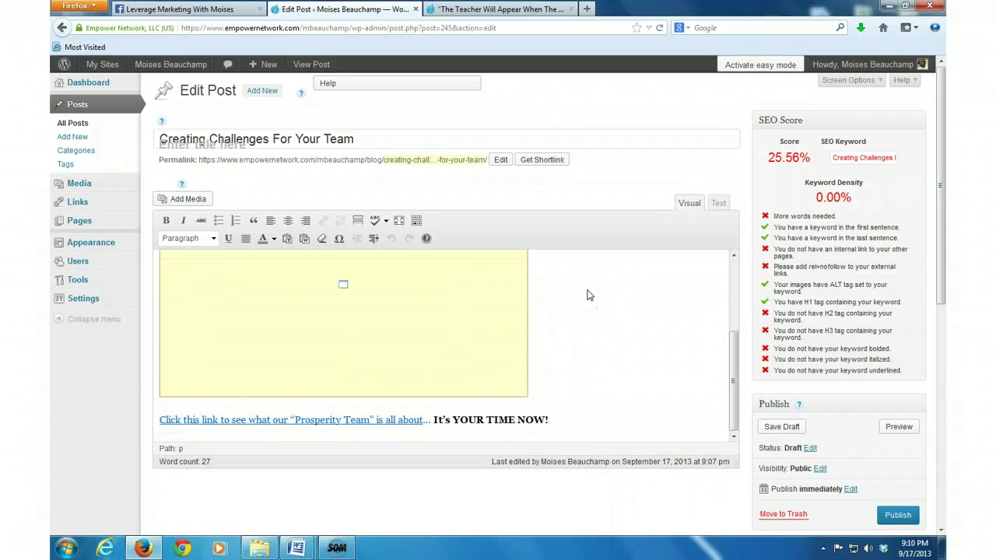
click(550, 420)
key(Return)
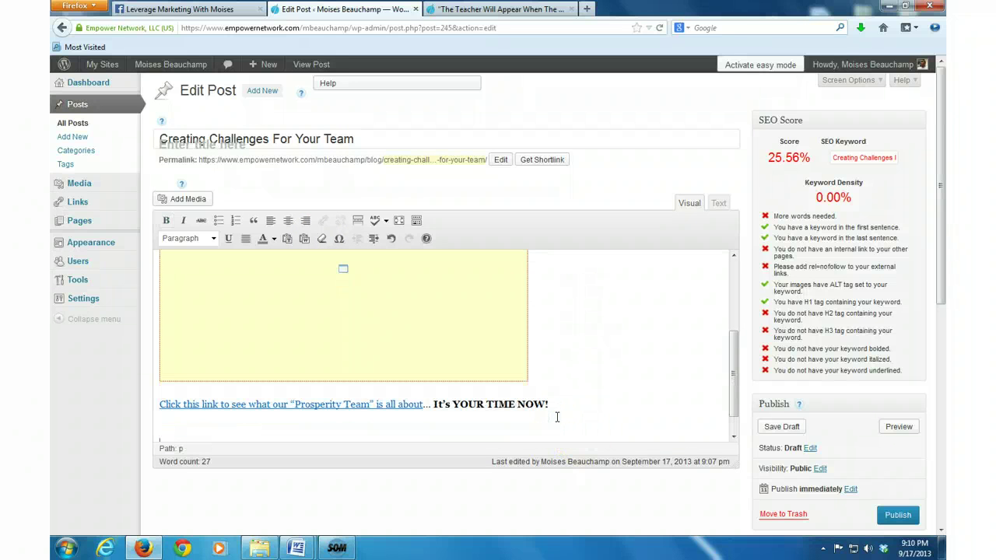
right_click(197, 438)
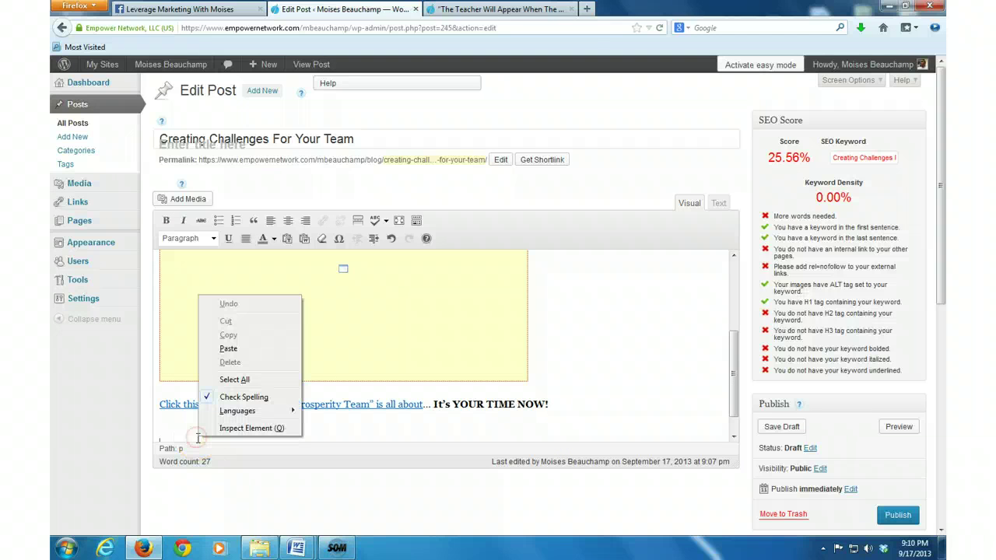
click(228, 348)
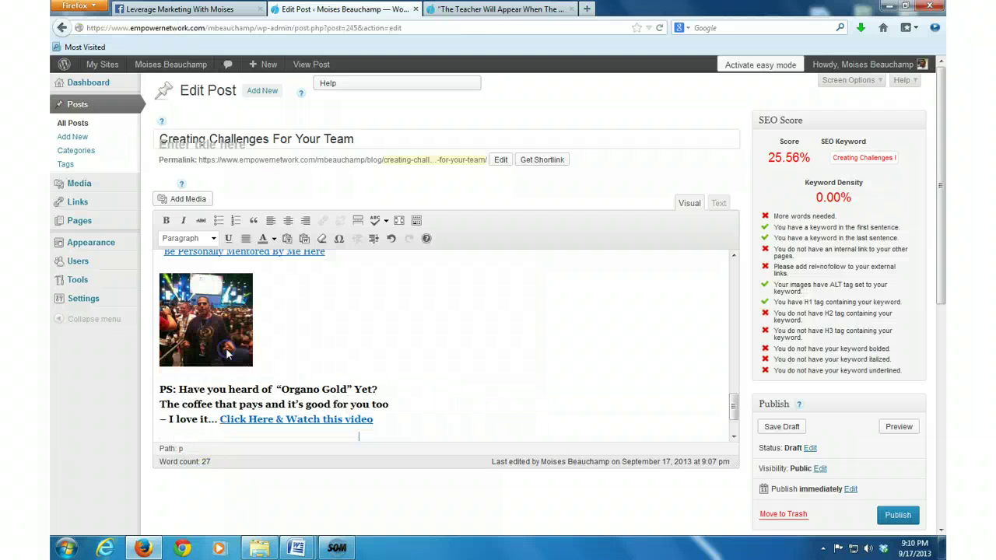
Step: Review the pasted content and save the post as a draft
scroll(408, 393, down, 3)
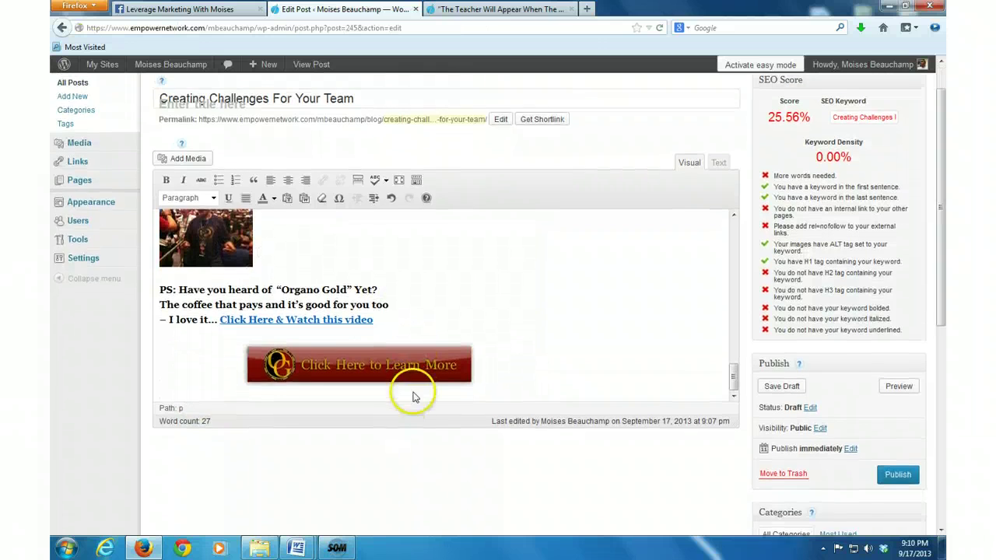
scroll(480, 351, up, 10)
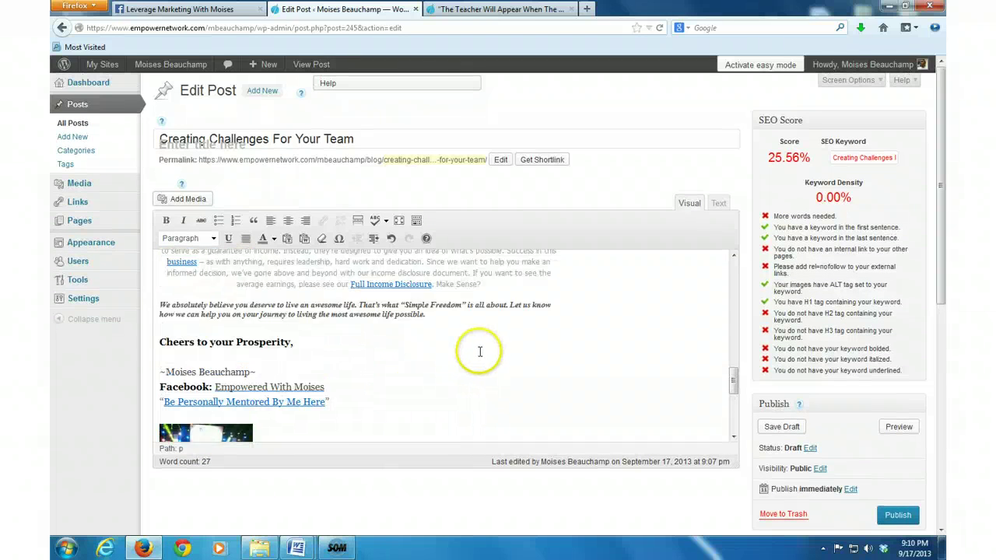
scroll(478, 350, up, 3)
scroll(473, 350, down, 5)
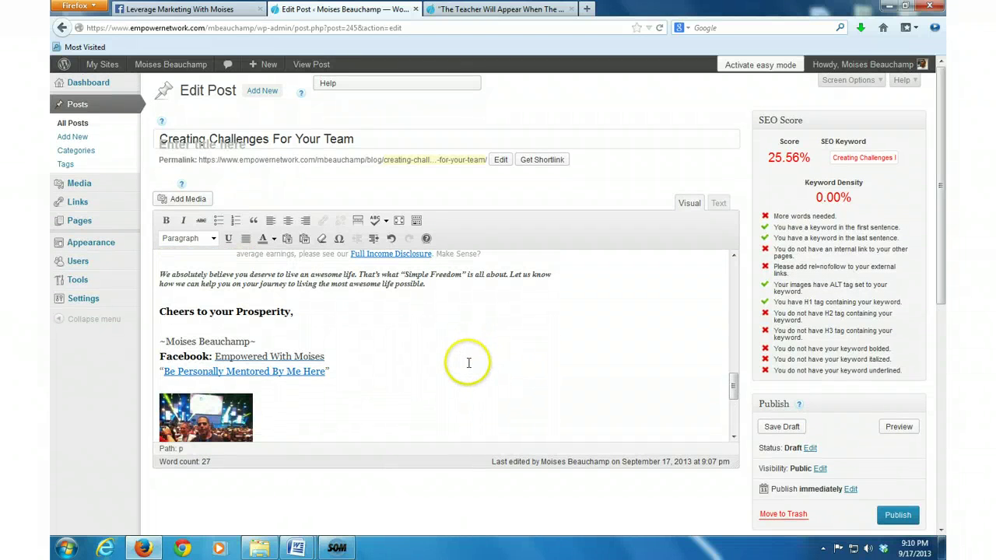
scroll(468, 362, up, 3)
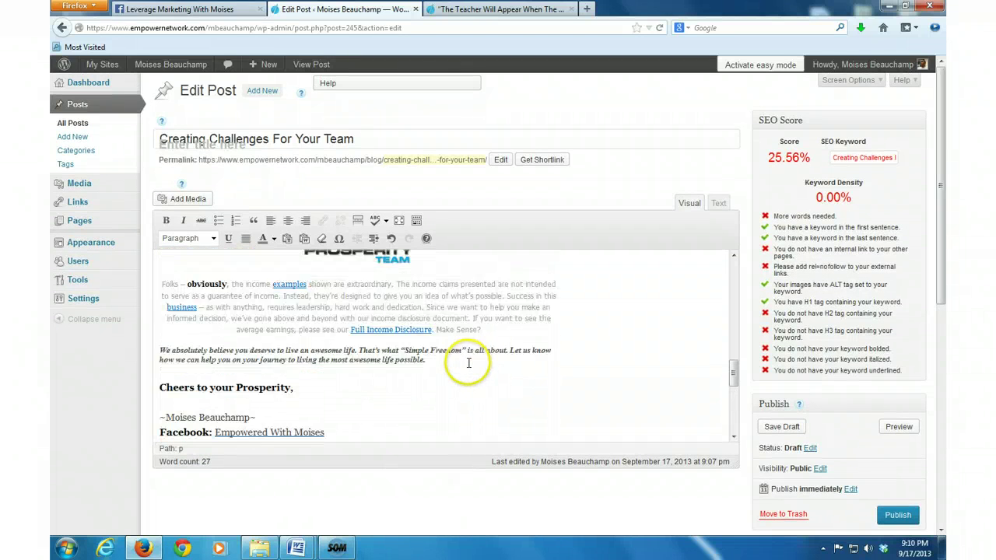
click(781, 426)
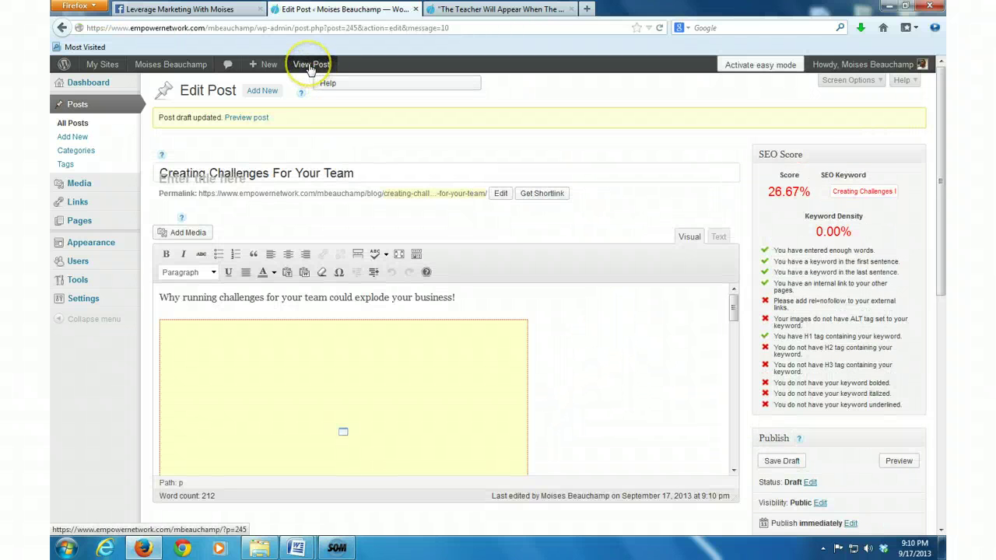
Step: View the post on the live blog and scroll through its intro, video, banners and signature
click(310, 65)
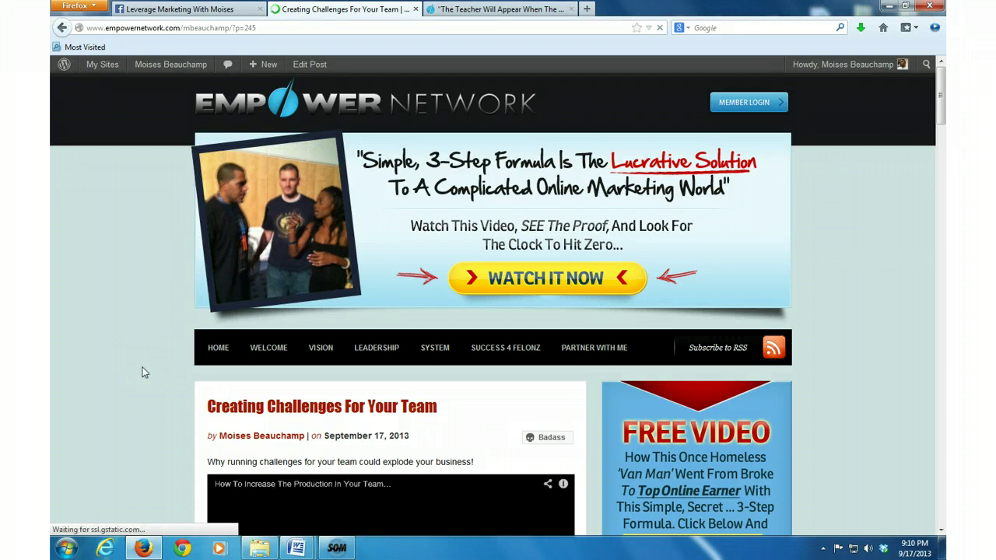
scroll(143, 369, down, 3)
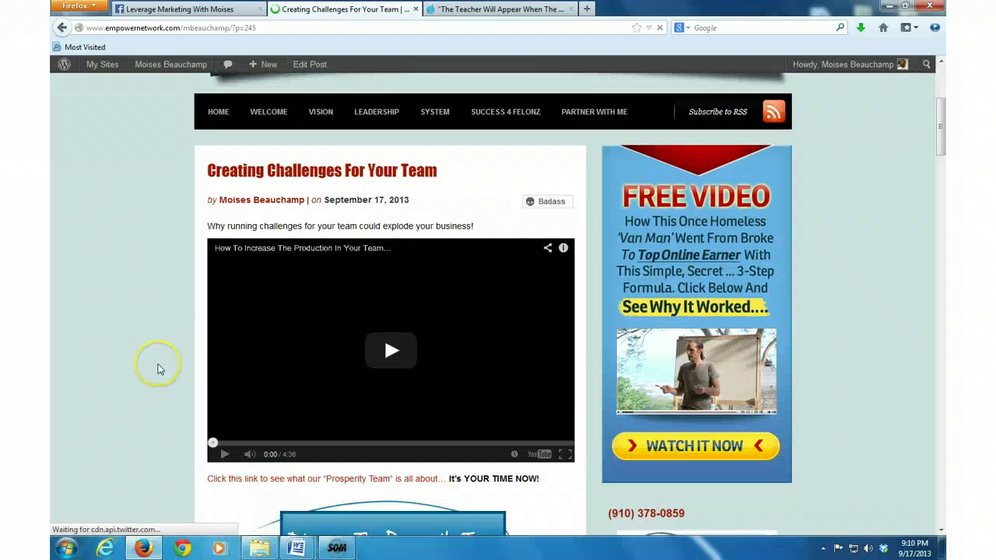
scroll(156, 371, down, 1)
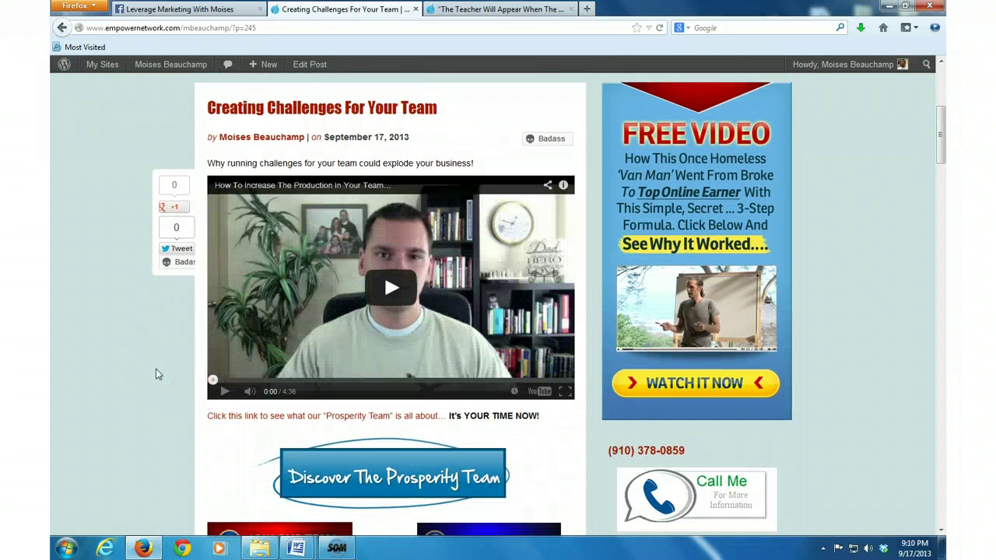
scroll(156, 370, down, 1)
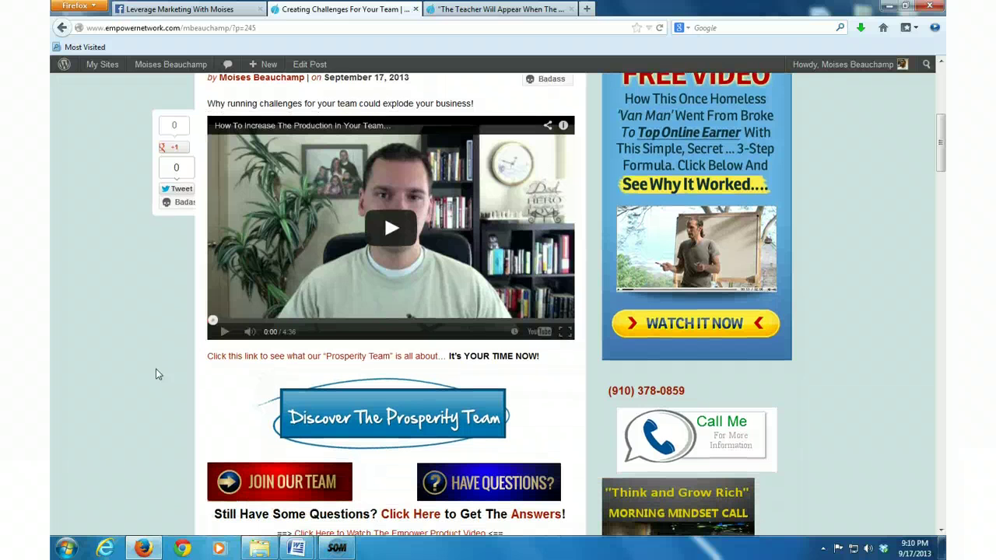
scroll(156, 369, up, 1)
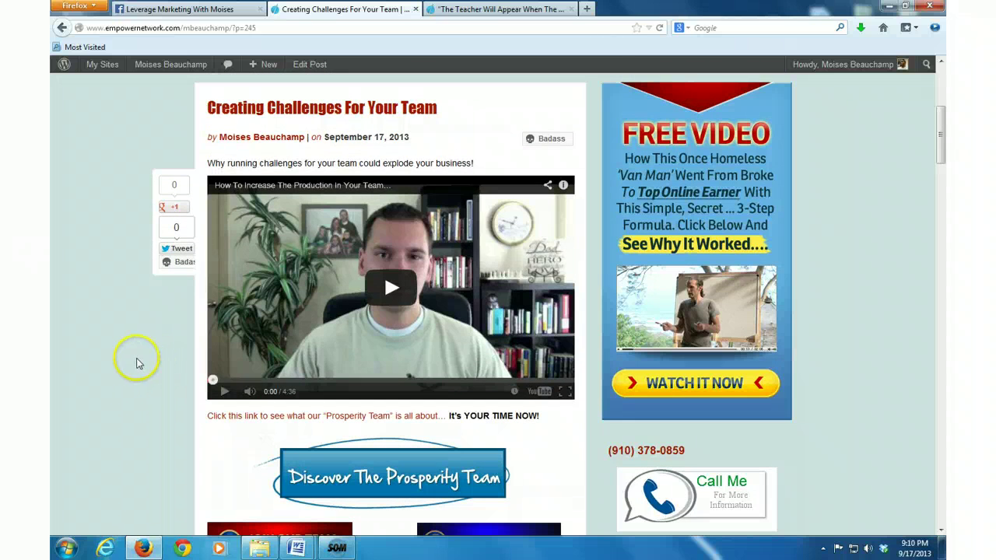
scroll(115, 377, down, 1)
scroll(114, 380, down, 2)
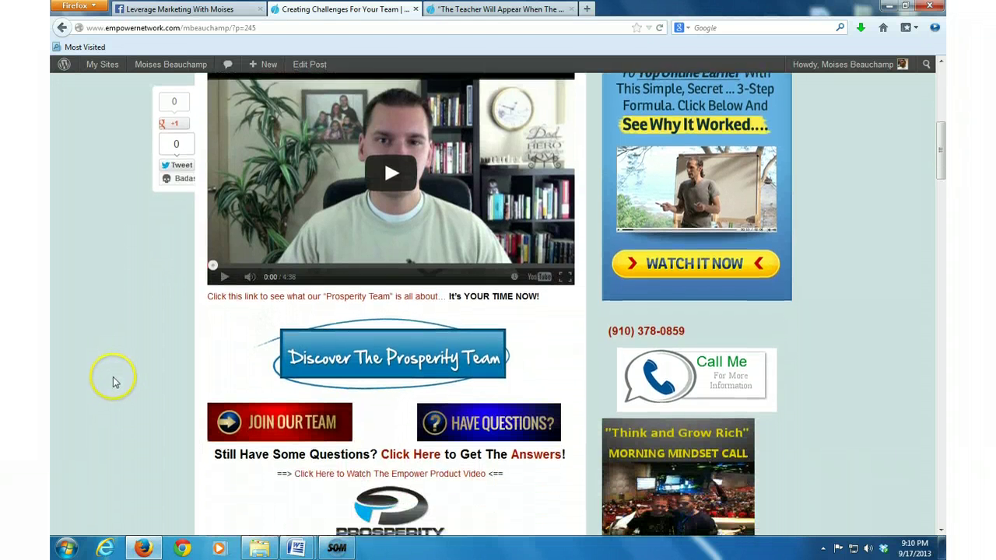
scroll(112, 378, up, 1)
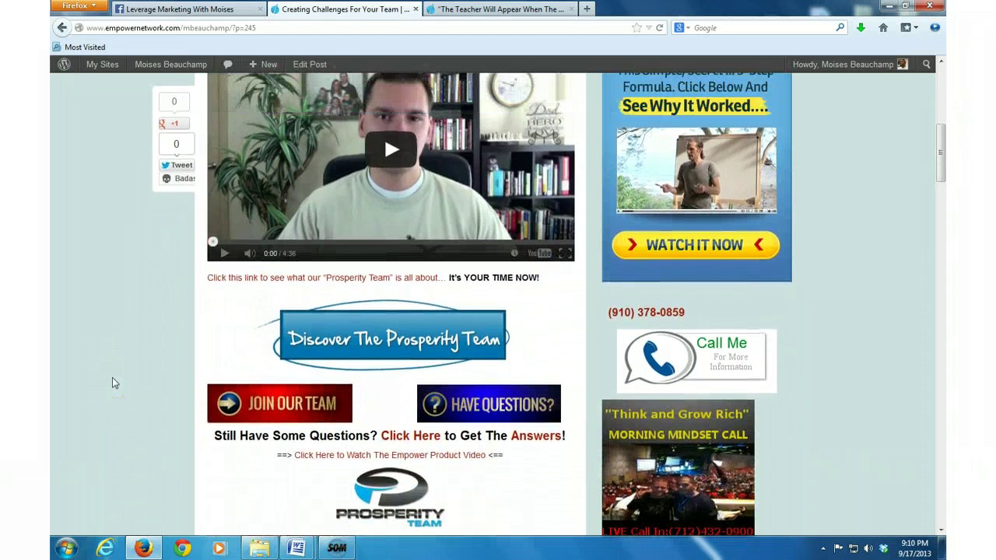
scroll(112, 378, down, 3)
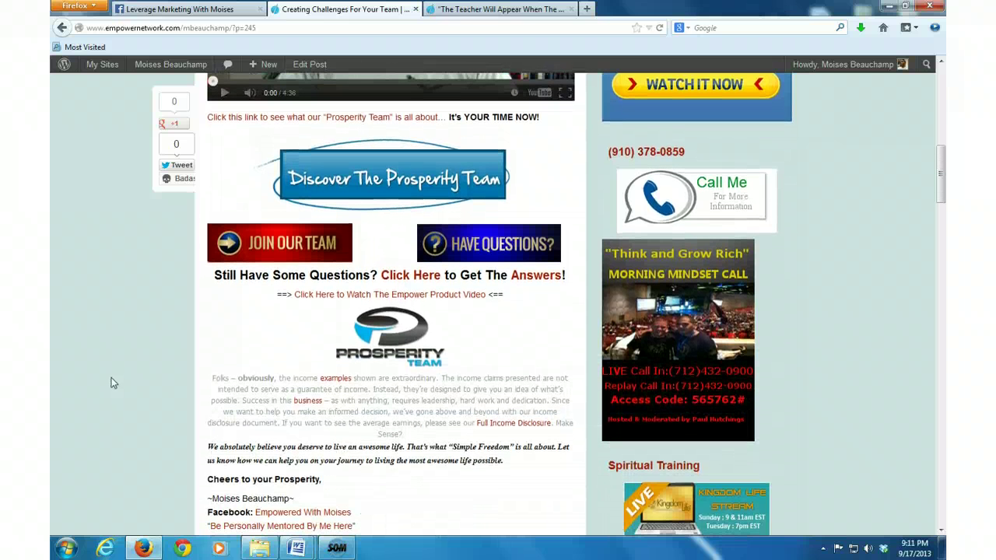
scroll(112, 383, up, 1)
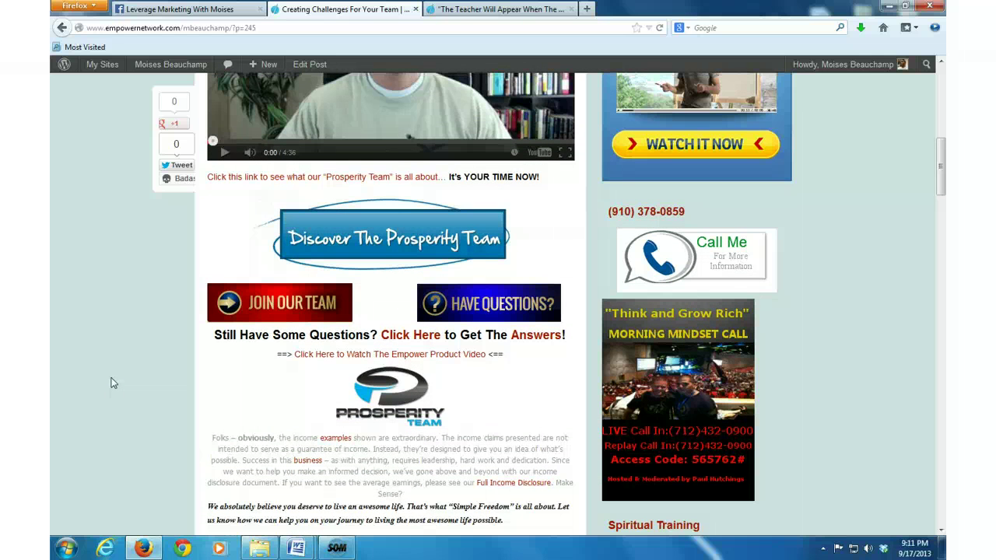
scroll(111, 383, up, 2)
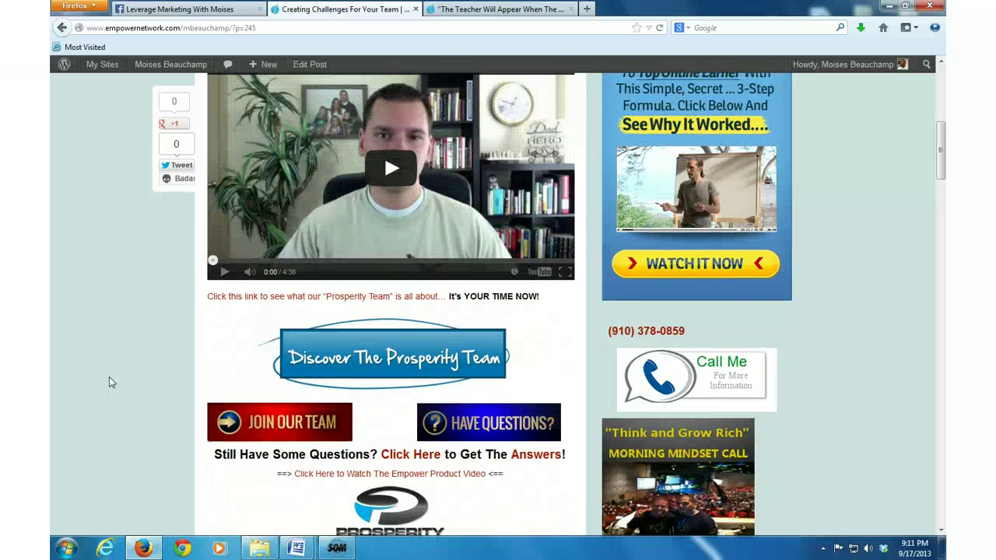
scroll(110, 382, up, 2)
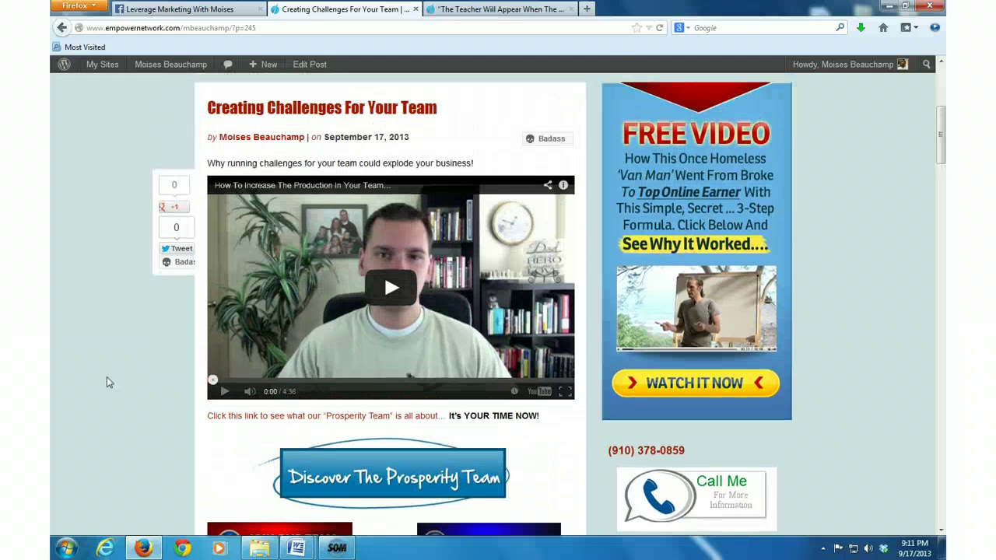
scroll(109, 382, up, 2)
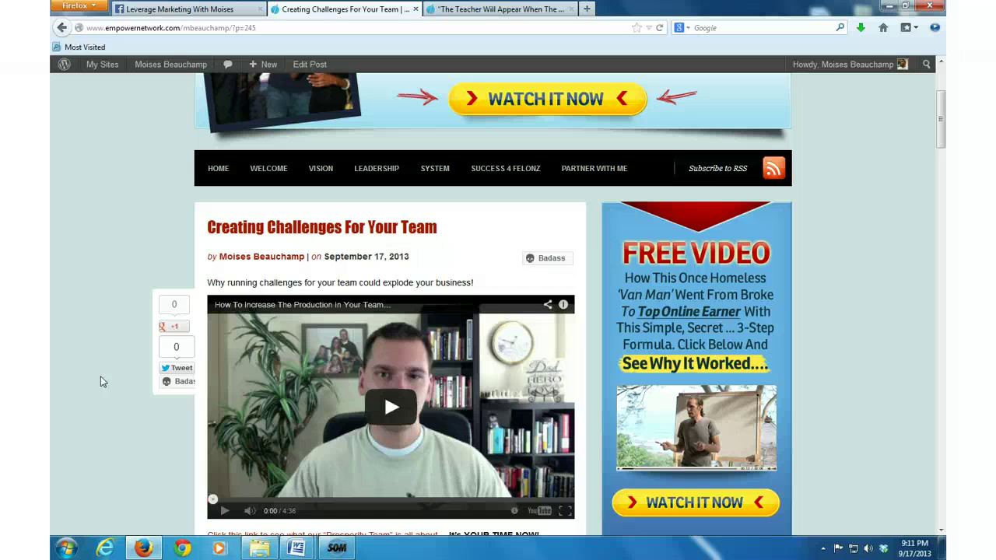
scroll(100, 381, up, 2)
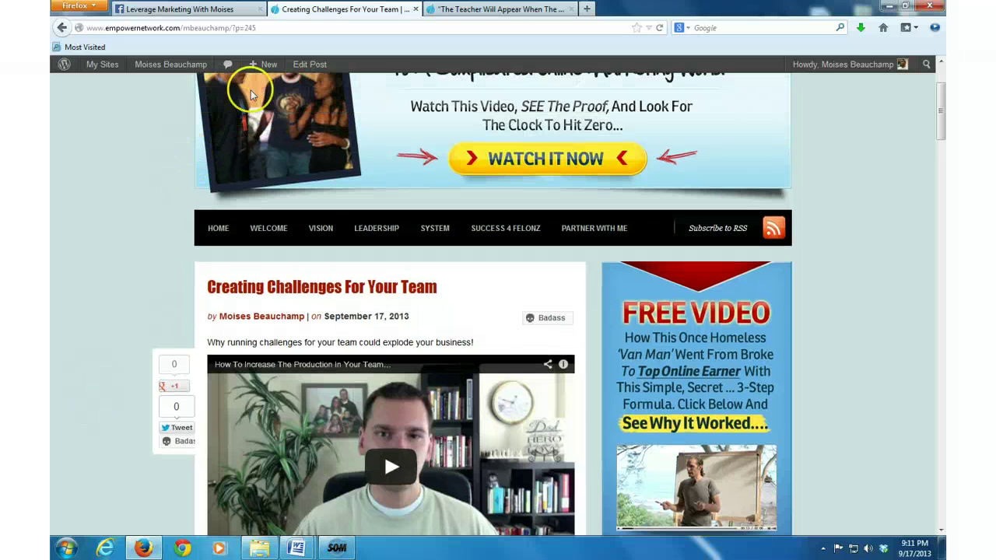
Step: Sign in with the saved login, return to the draft post editor and review its content
click(302, 66)
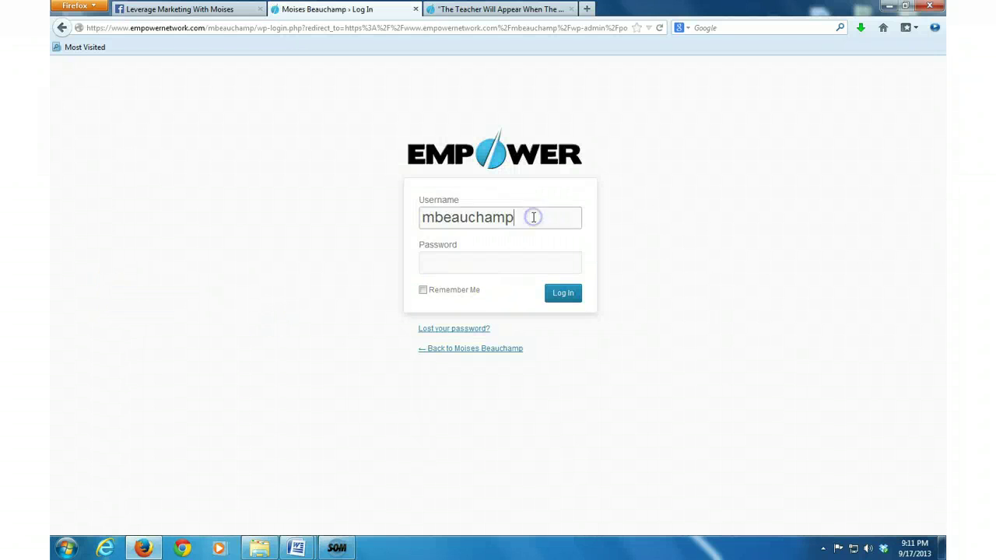
double_click(534, 217)
click(524, 236)
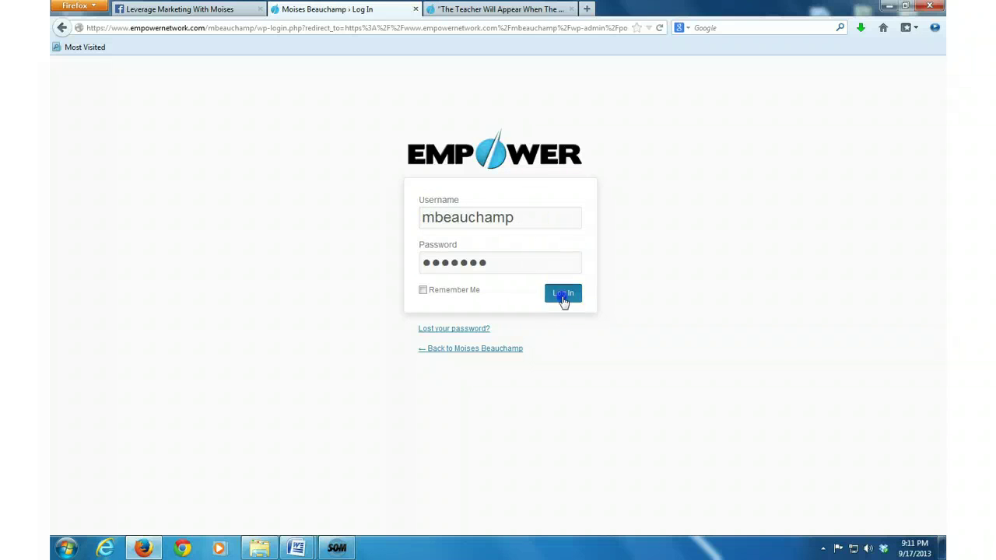
click(564, 299)
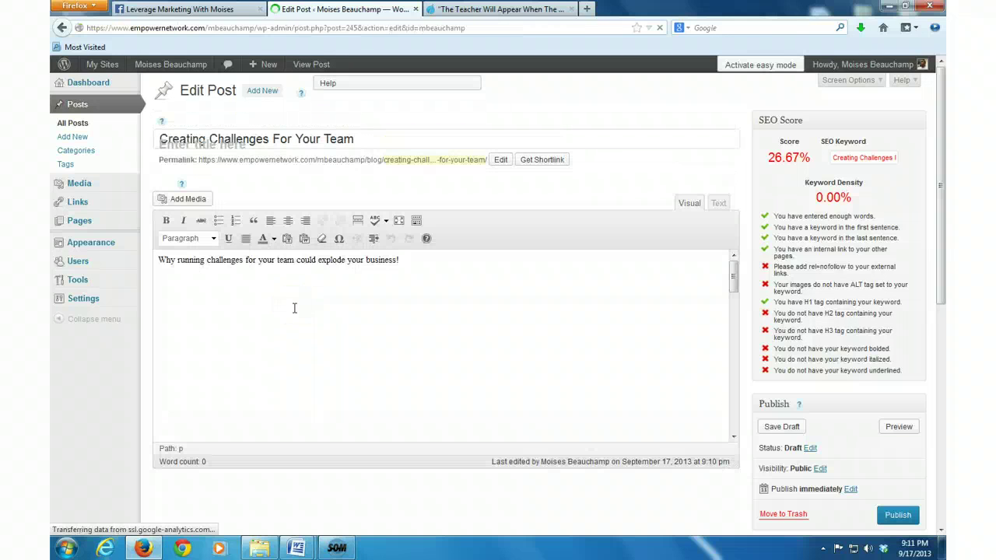
scroll(649, 311, down, 5)
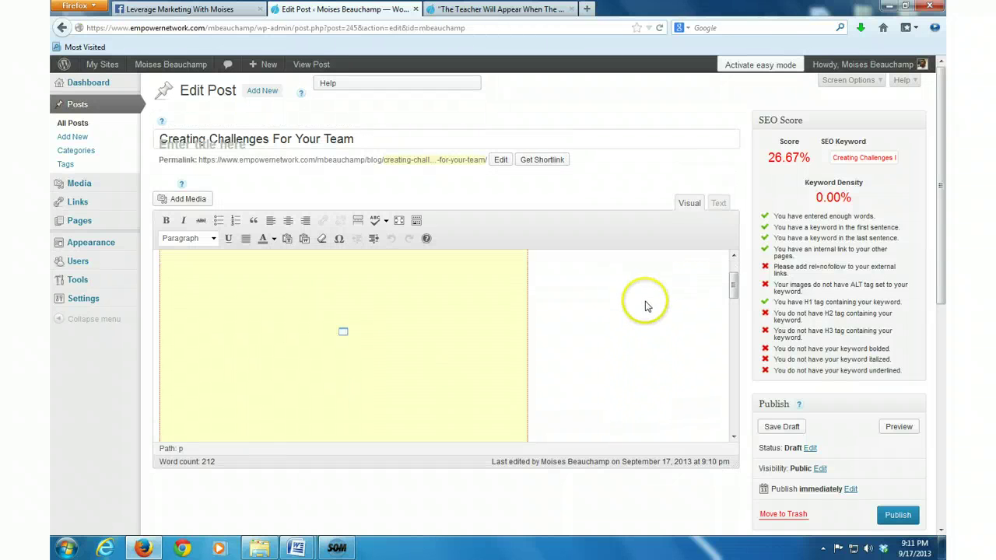
scroll(739, 351, down, 5)
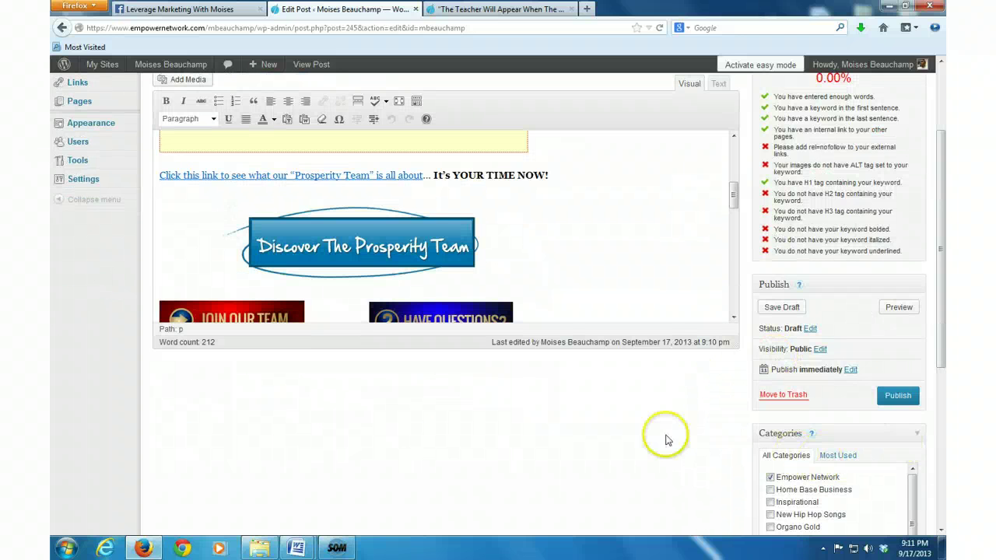
scroll(762, 434, down, 2)
scroll(735, 422, down, 2)
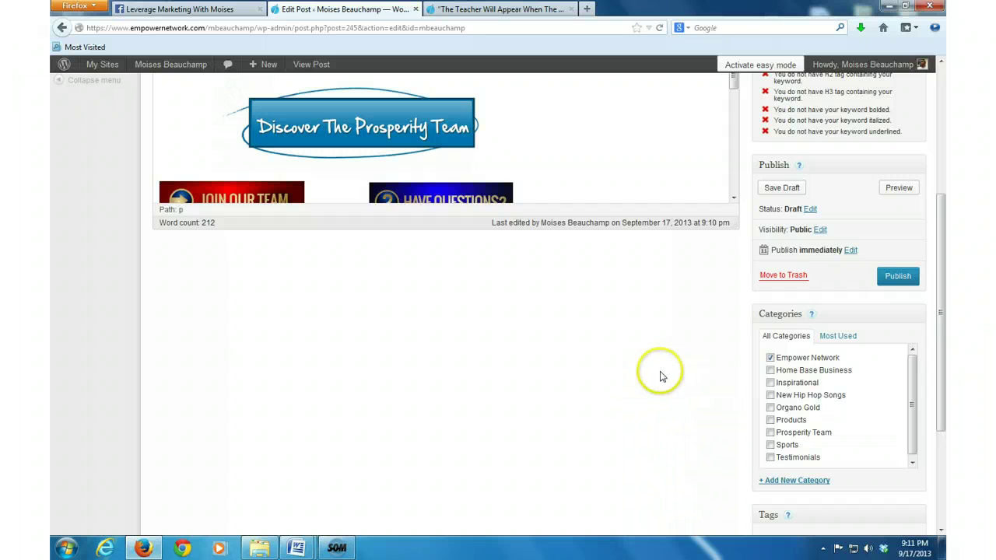
scroll(718, 415, down, 3)
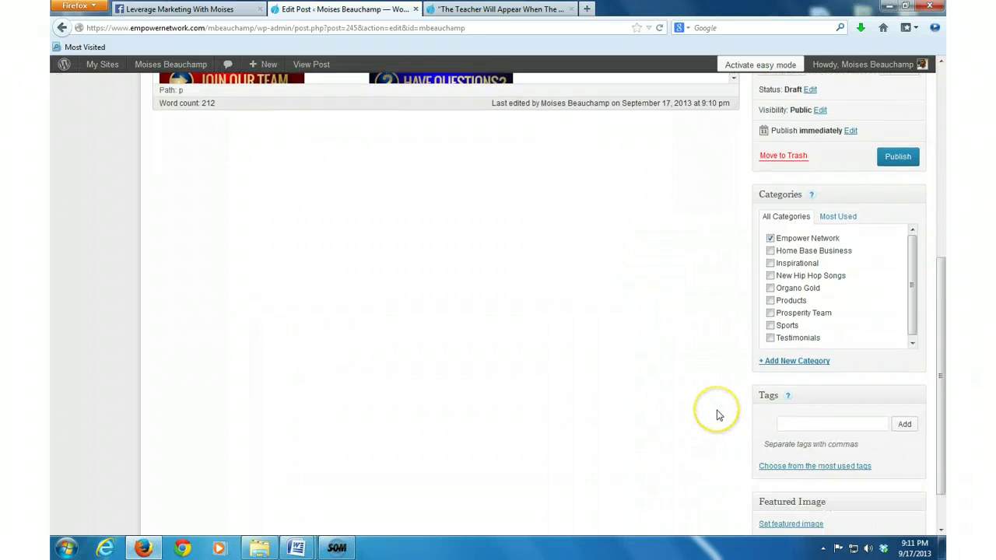
scroll(716, 413, down, 2)
scroll(684, 424, up, 8)
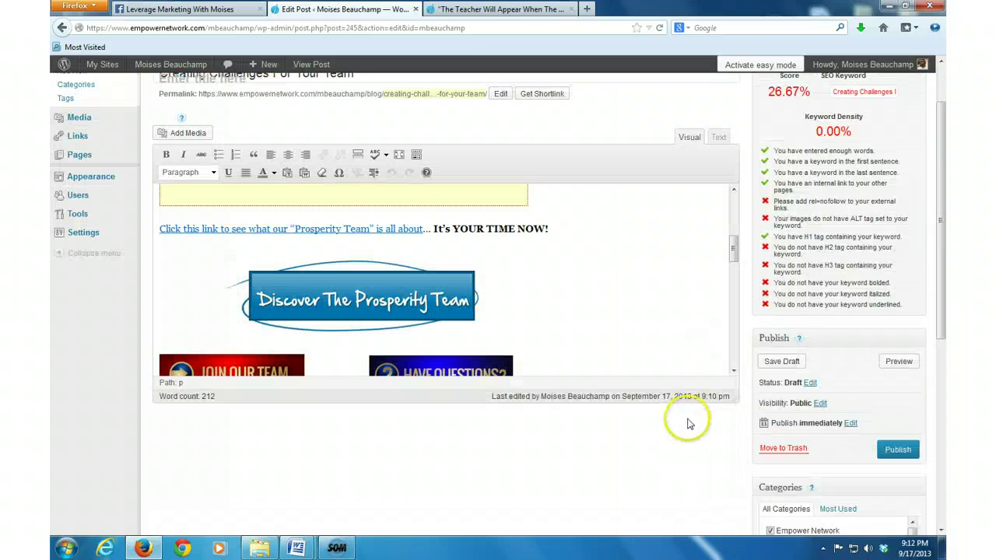
Step: Publish the 'Creating Challenges For Your Team' post
click(896, 462)
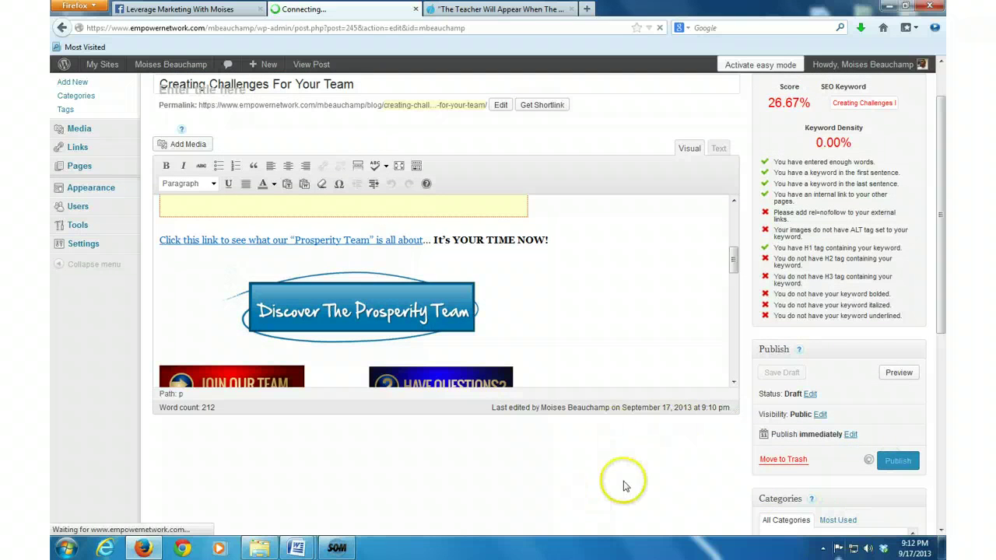